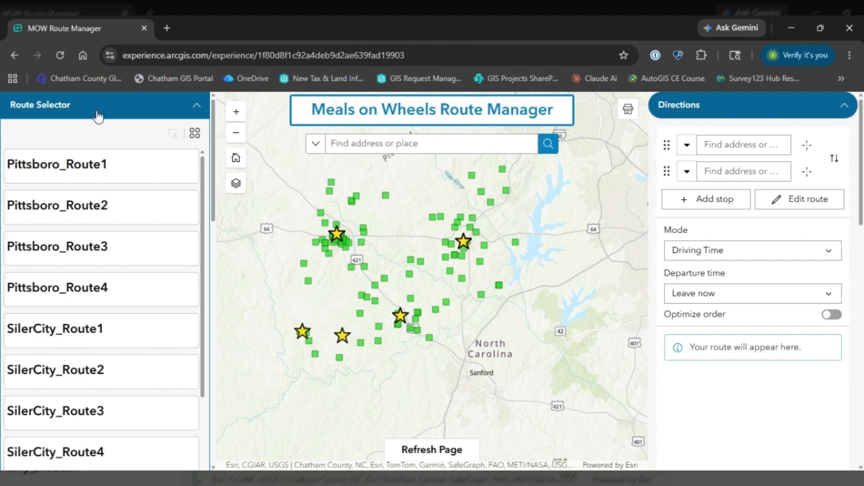
Step: Select SilerCity_Route1 and review its stops in list order, from the first stop to the last
{"action": "left_click", "coordinate": [125, 321]}
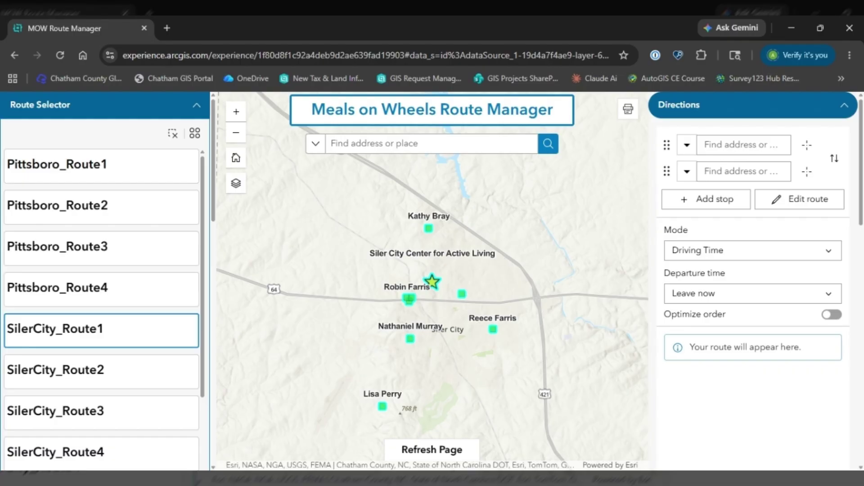
{"action": "scroll", "coordinate": [101, 306], "scroll_direction": "down", "scroll_amount": 3}
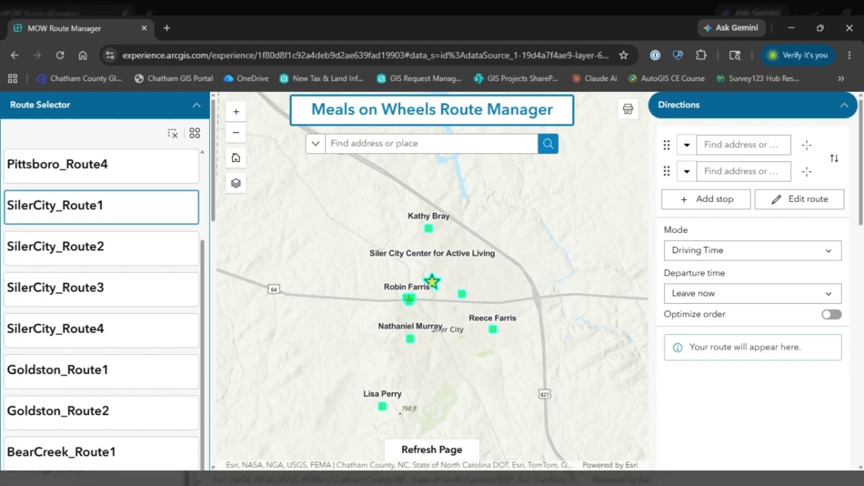
{"action": "scroll", "coordinate": [176, 162], "scroll_direction": "down", "scroll_amount": 10}
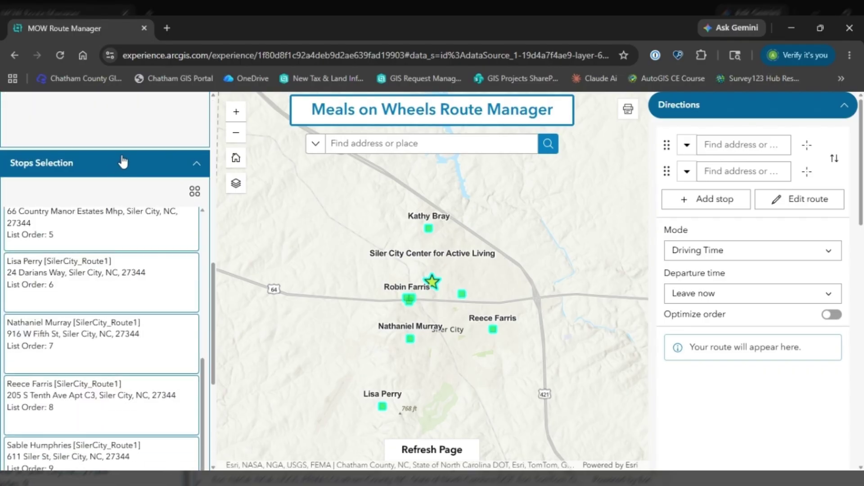
{"action": "scroll", "coordinate": [131, 161], "scroll_direction": "down", "scroll_amount": 5}
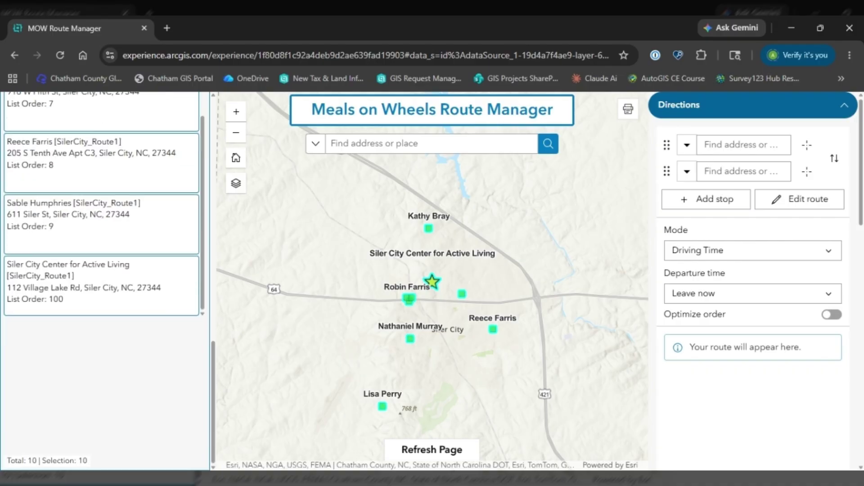
{"action": "scroll", "coordinate": [127, 254], "scroll_direction": "up", "scroll_amount": 5}
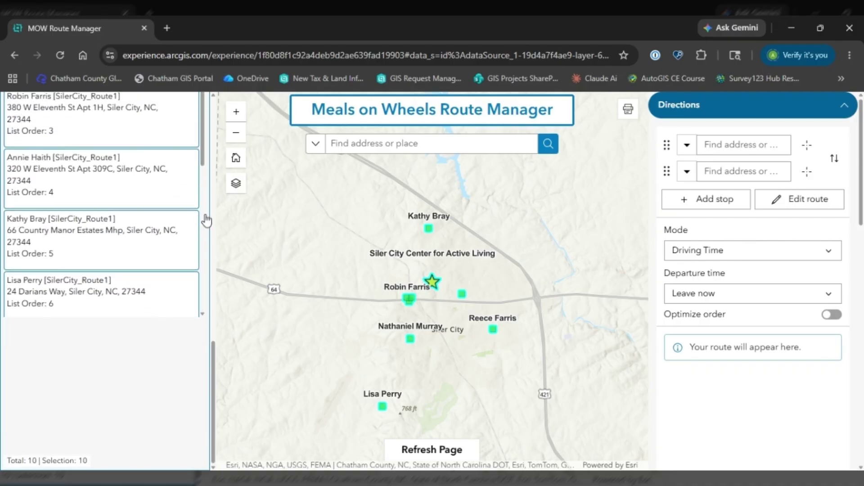
{"action": "scroll", "coordinate": [178, 216], "scroll_direction": "up", "scroll_amount": 5}
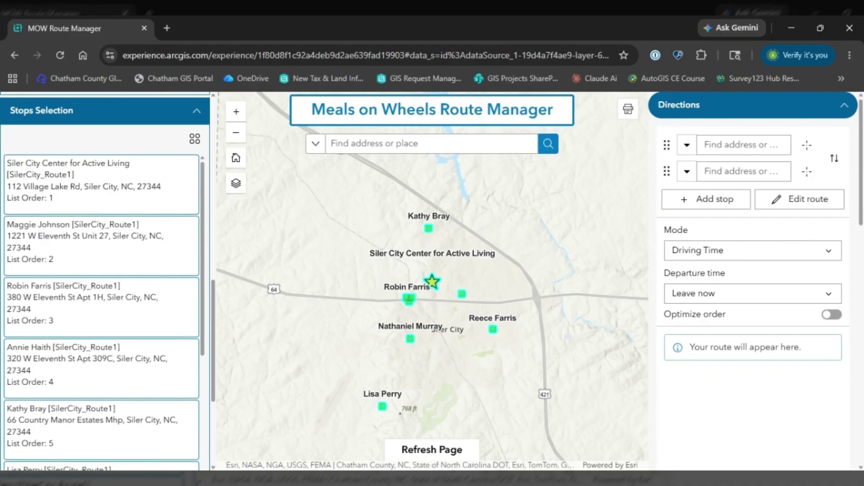
Step: Plan a route through the selected SilerCity_Route1 stops and optimize the stop order, preserving the first and last stops
{"action": "left_click", "coordinate": [195, 142]}
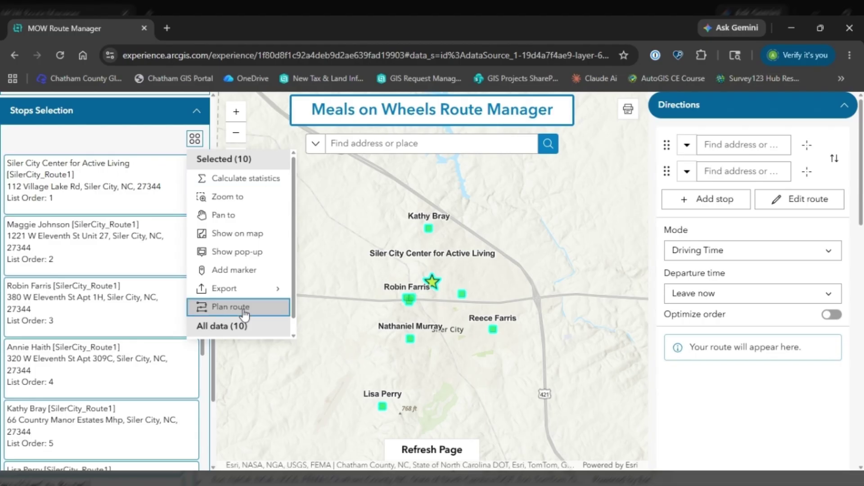
{"action": "left_click", "coordinate": [230, 307]}
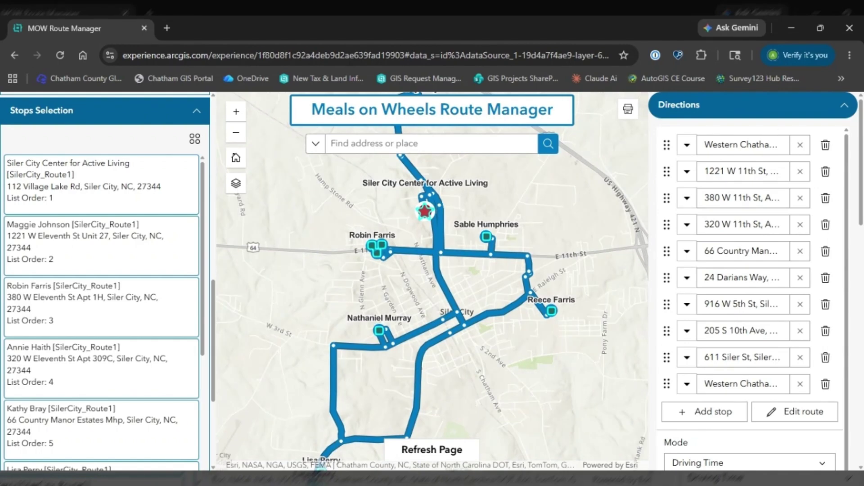
{"action": "scroll", "coordinate": [750, 214], "scroll_direction": "down", "scroll_amount": 4}
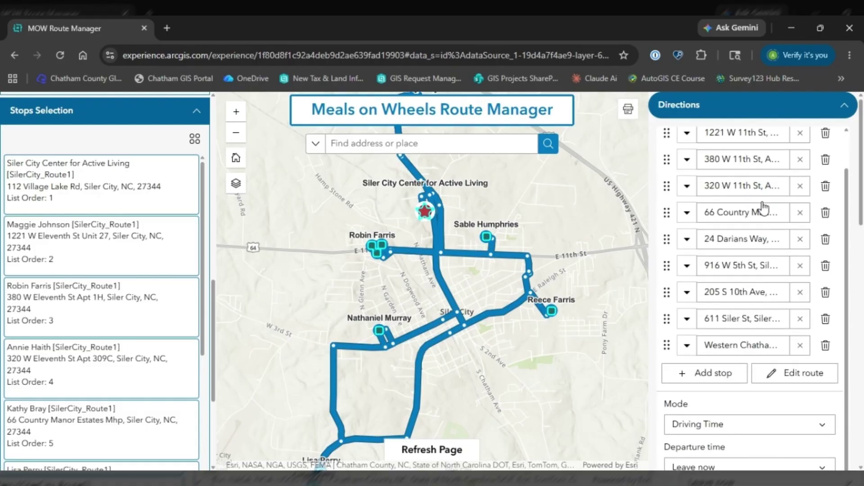
{"action": "scroll", "coordinate": [749, 223], "scroll_direction": "down", "scroll_amount": 2}
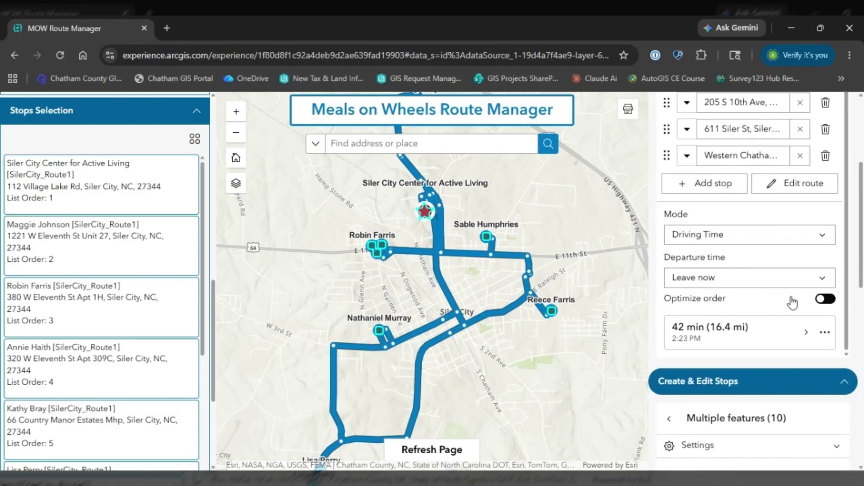
{"action": "left_click", "coordinate": [818, 304]}
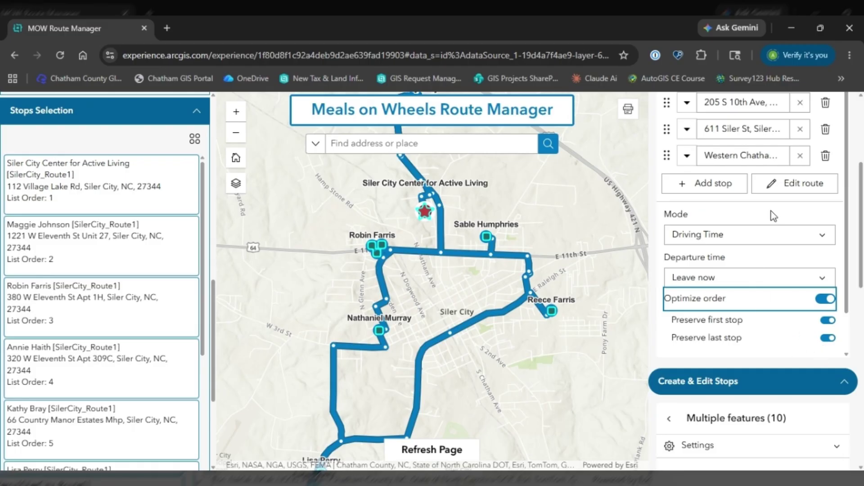
{"action": "scroll", "coordinate": [772, 216], "scroll_direction": "down", "scroll_amount": 1}
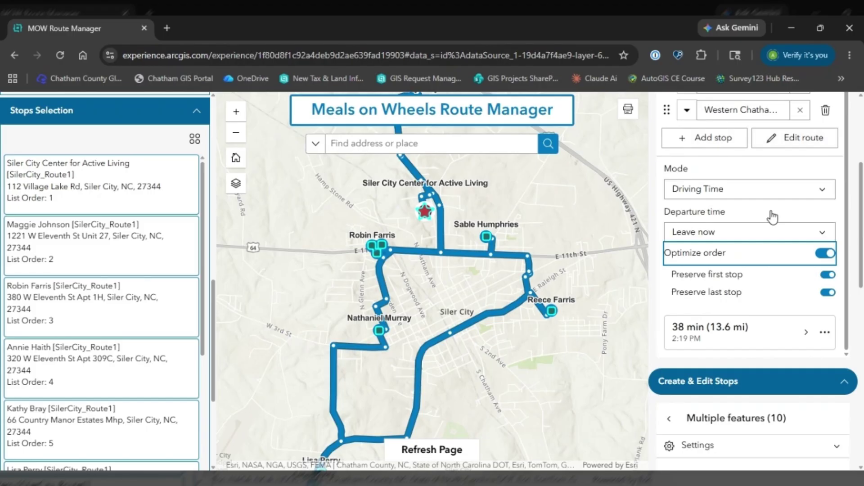
Step: Open the printable directions for the optimized route and read through the turn-by-turn instructions
{"action": "left_click", "coordinate": [823, 336]}
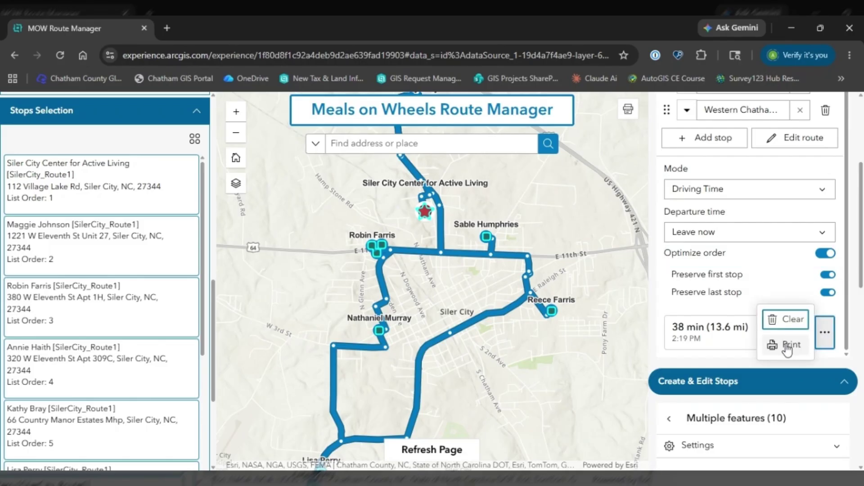
{"action": "left_click", "coordinate": [787, 345]}
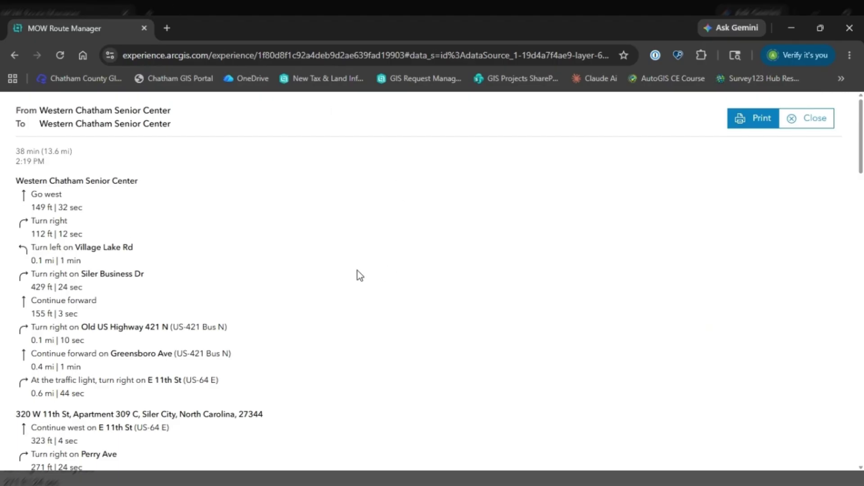
{"action": "scroll", "coordinate": [336, 232], "scroll_direction": "down", "scroll_amount": 10}
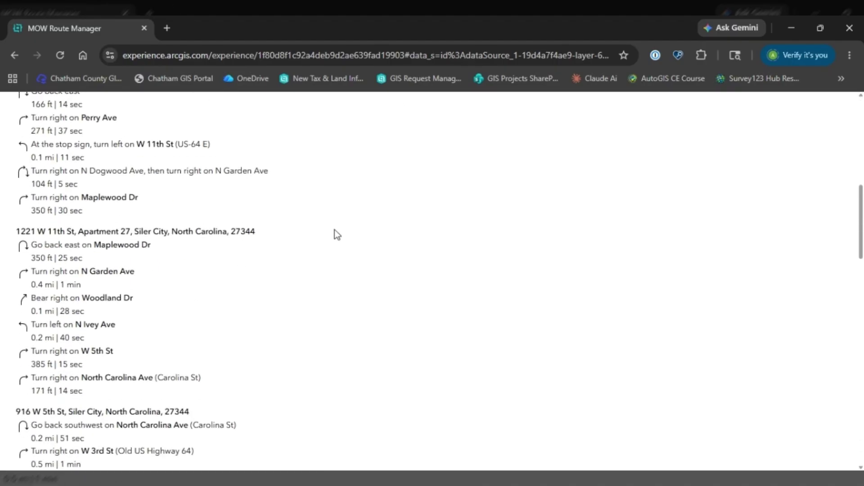
{"action": "scroll", "coordinate": [334, 230], "scroll_direction": "up", "scroll_amount": 10}
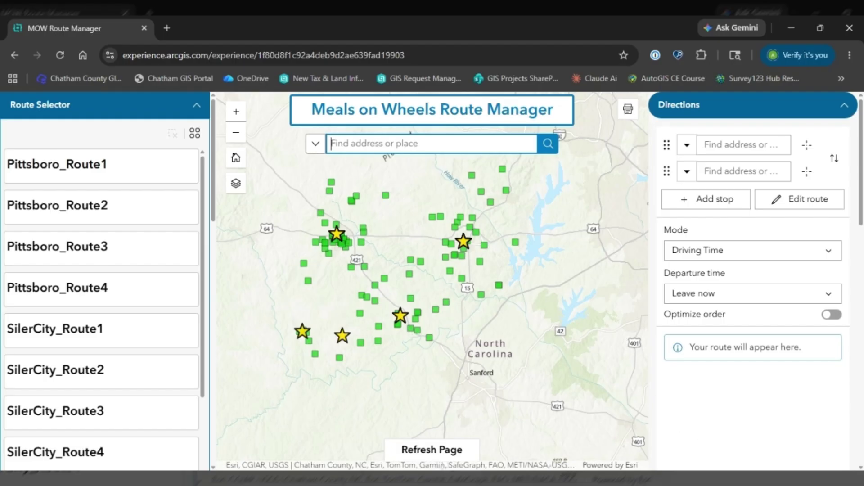
Step: Search the map for the street address using its Address Points match, and locate it relative to the surrounding Pittsboro stops
{"action": "type", "text": "12 east"}
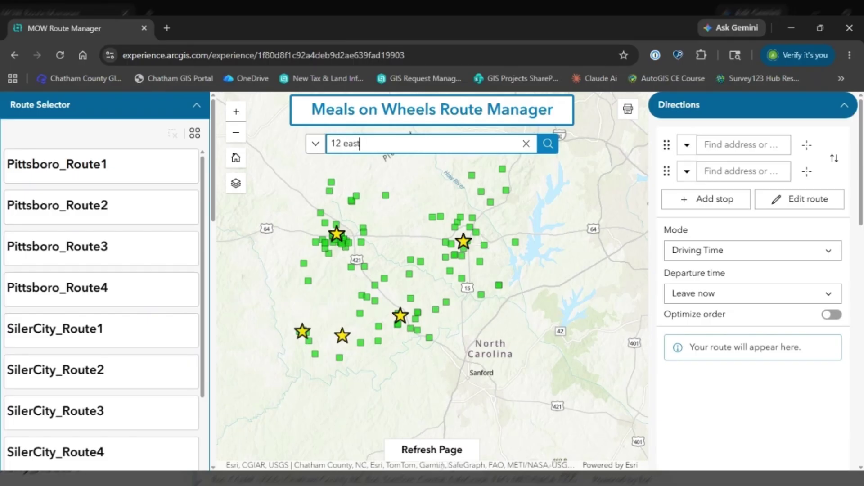
{"action": "type", "text": " st"}
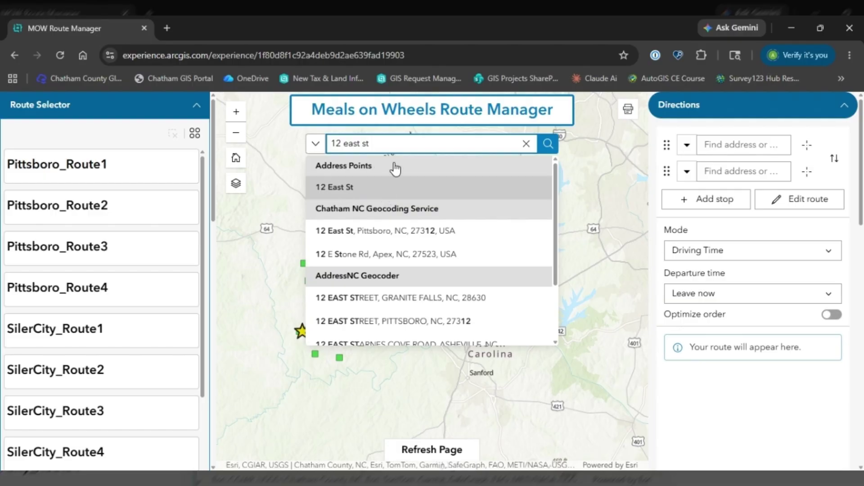
{"action": "left_click", "coordinate": [385, 191]}
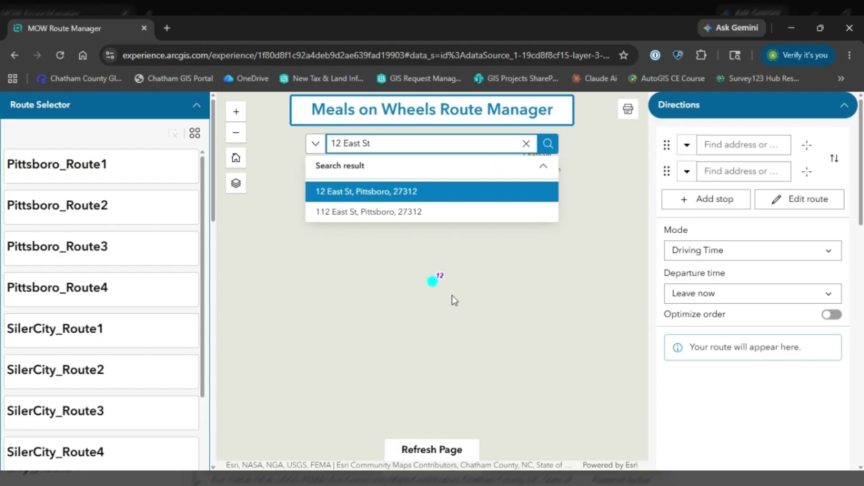
{"action": "scroll", "coordinate": [451, 295], "scroll_direction": "down", "scroll_amount": 1}
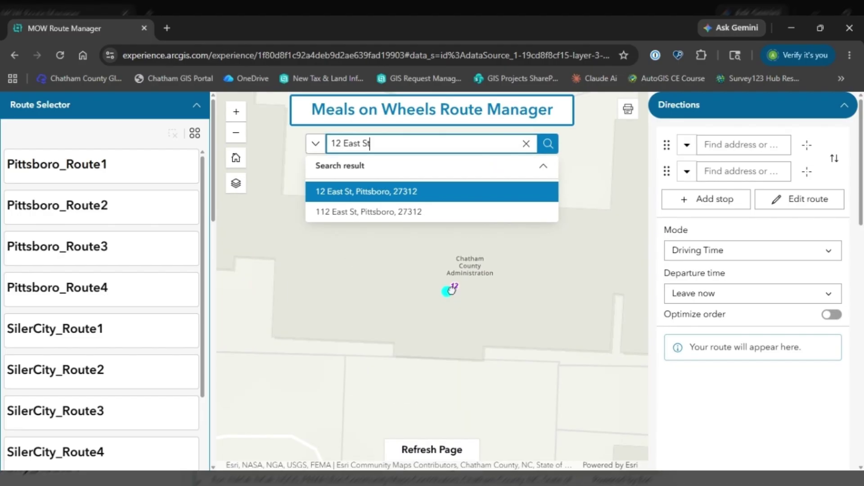
{"action": "scroll", "coordinate": [452, 295], "scroll_direction": "down", "scroll_amount": 2}
{"action": "scroll", "coordinate": [479, 299], "scroll_direction": "down", "scroll_amount": 2}
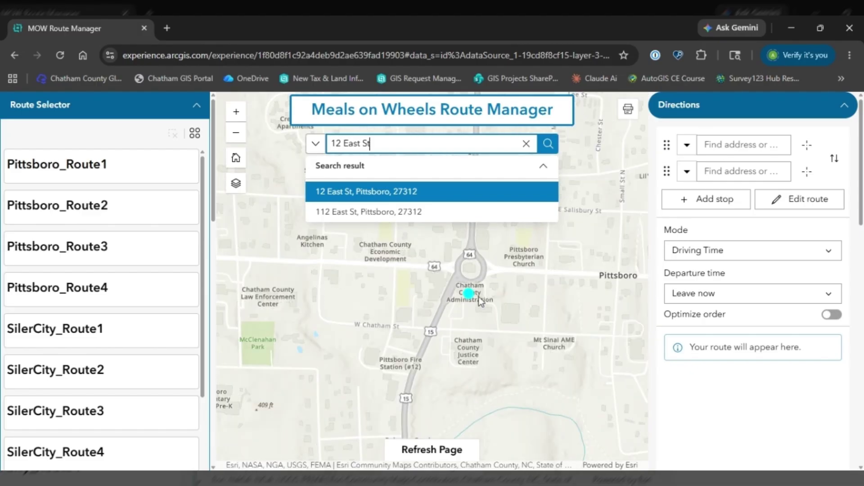
{"action": "scroll", "coordinate": [477, 296], "scroll_direction": "down", "scroll_amount": 1}
{"action": "scroll", "coordinate": [477, 296], "scroll_direction": "down", "scroll_amount": 1}
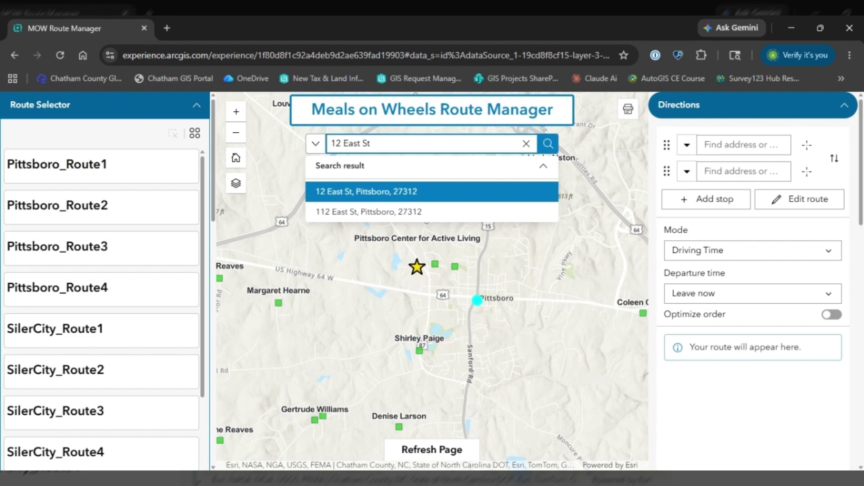
Step: Compare the stops of Pittsboro_Route1 through Pittsboro_Route4 with the searched address, finishing with Pittsboro_Route2 selected
{"action": "left_click", "coordinate": [133, 178]}
{"action": "left_click_drag", "start_coordinate": [478, 301], "coordinate": [492, 315]}
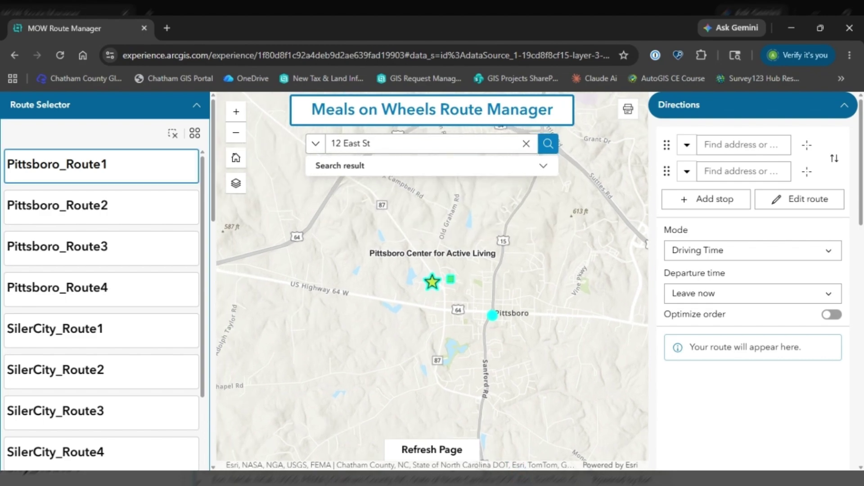
{"action": "scroll", "coordinate": [443, 232], "scroll_direction": "down", "scroll_amount": 2}
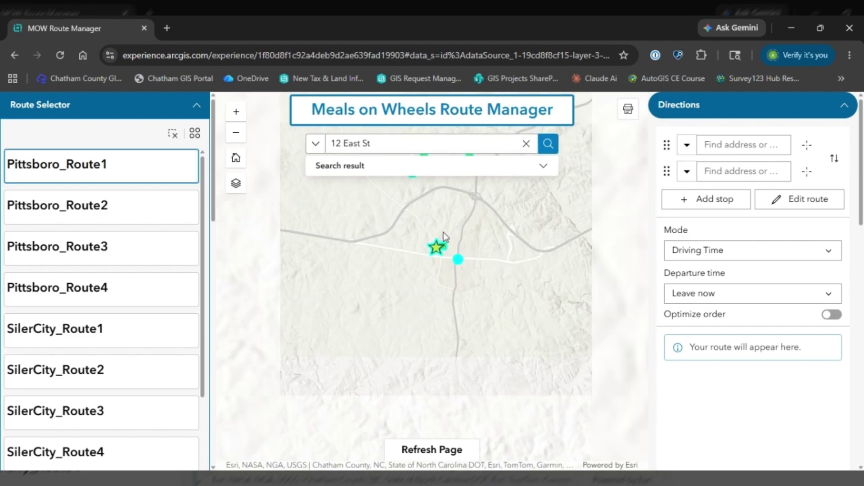
{"action": "left_click_drag", "start_coordinate": [501, 216], "coordinate": [434, 289]}
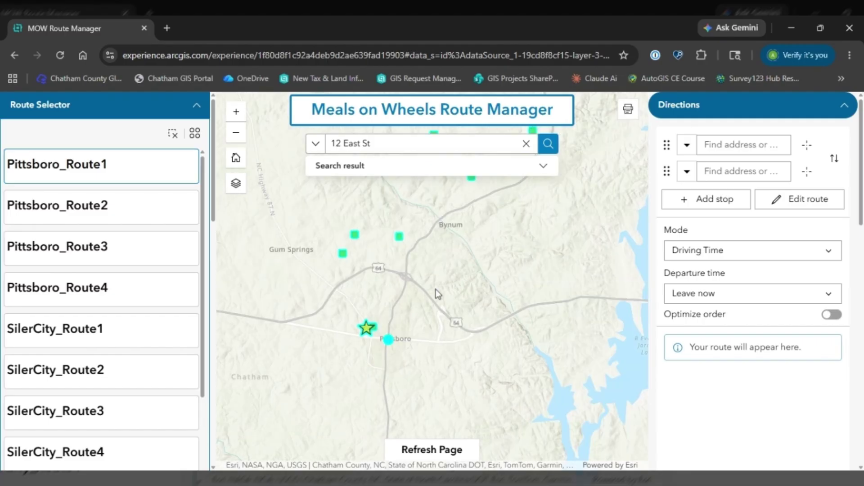
{"action": "scroll", "coordinate": [436, 290], "scroll_direction": "down", "scroll_amount": 2}
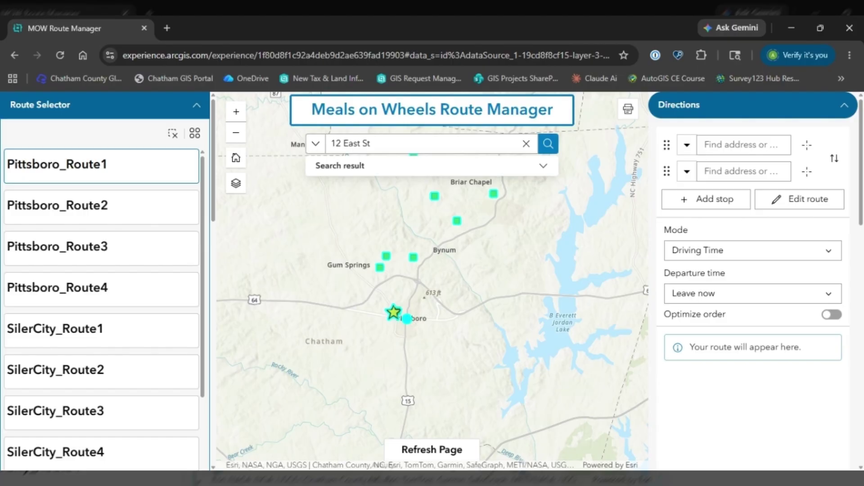
{"action": "left_click", "coordinate": [102, 207]}
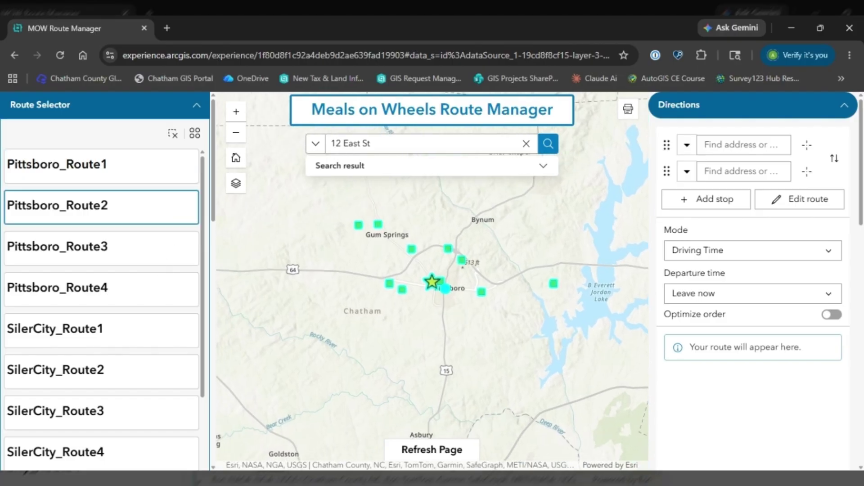
{"action": "left_click", "coordinate": [160, 259]}
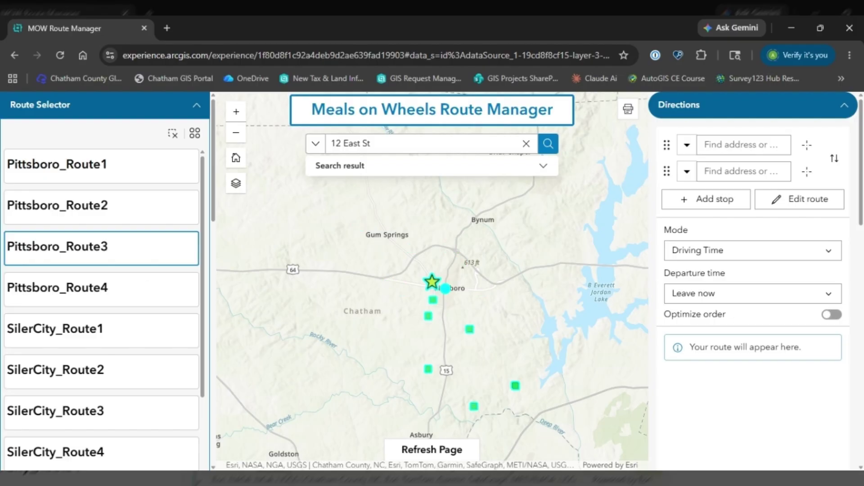
{"action": "left_click", "coordinate": [102, 289]}
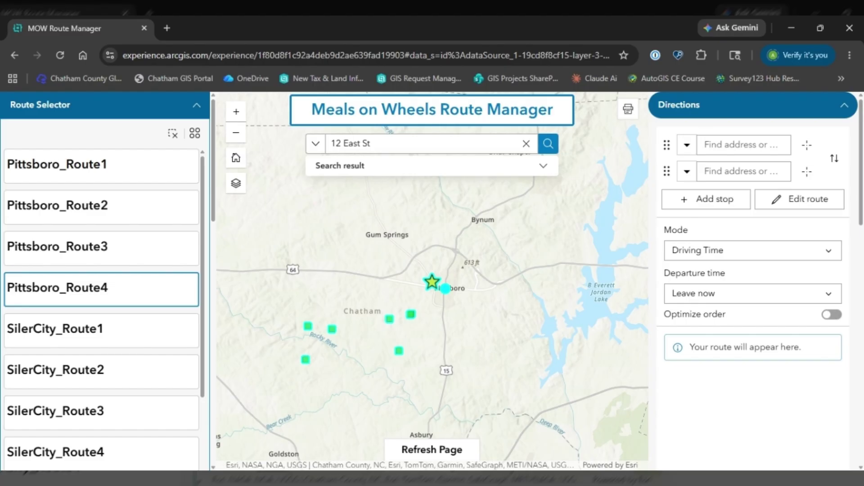
{"action": "left_click", "coordinate": [102, 207]}
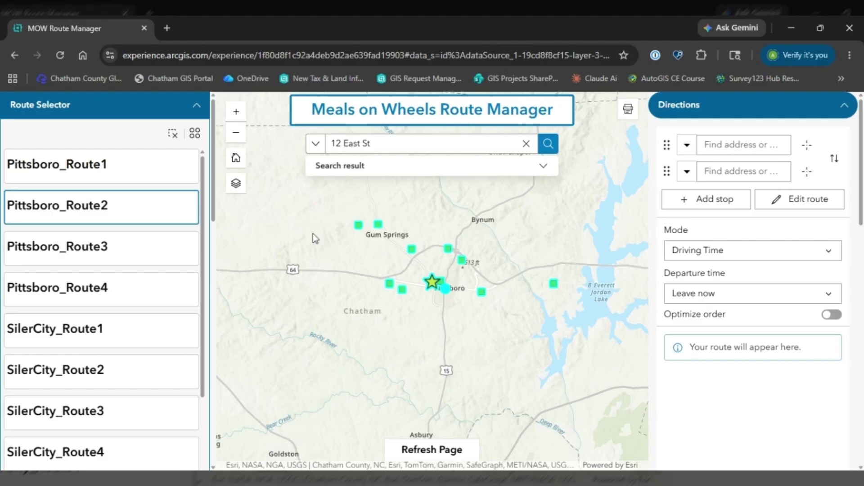
Step: Add a new Meals on Wheels Points feature at the searched address marker on the Chatham County Administration building
{"action": "left_click", "coordinate": [844, 107]}
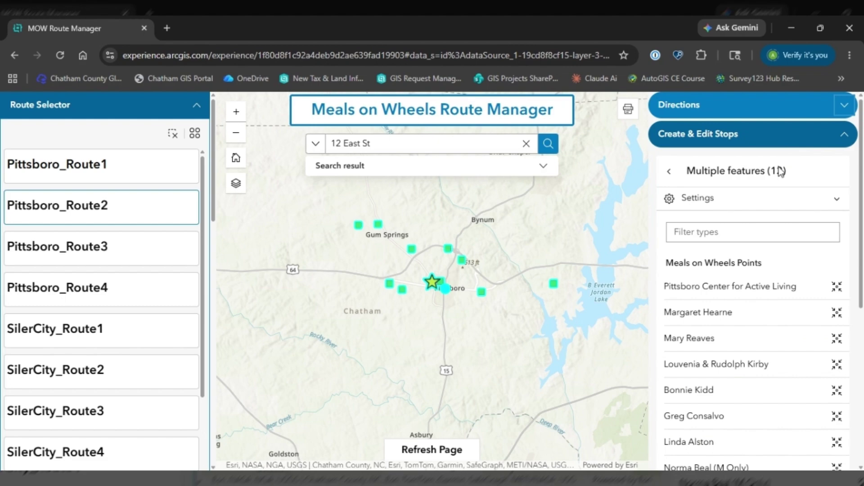
{"action": "left_click", "coordinate": [669, 172]}
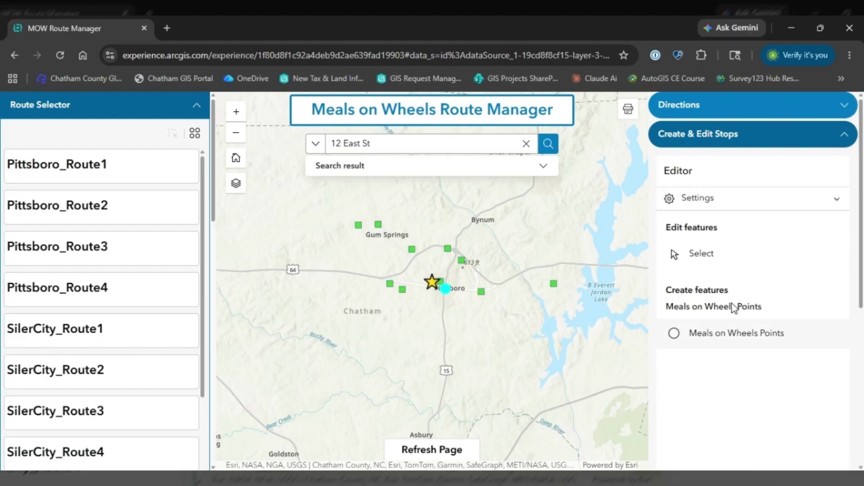
{"action": "scroll", "coordinate": [725, 301], "scroll_direction": "down", "scroll_amount": 2}
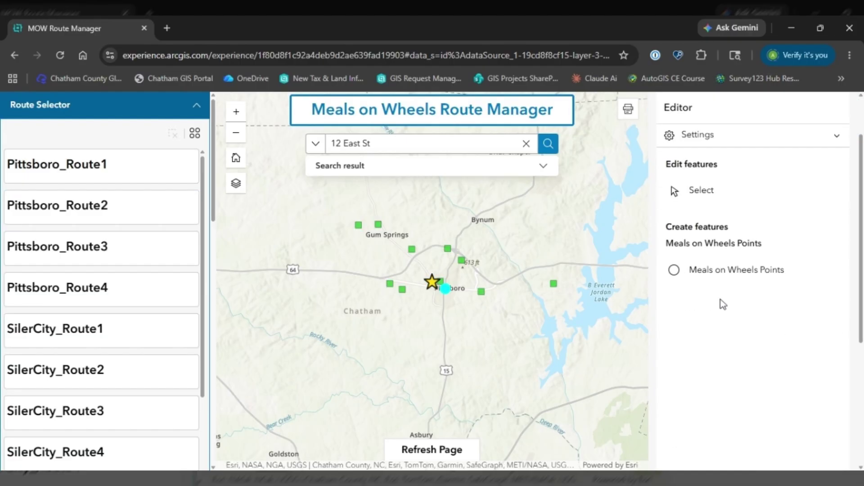
{"action": "left_click", "coordinate": [688, 274]}
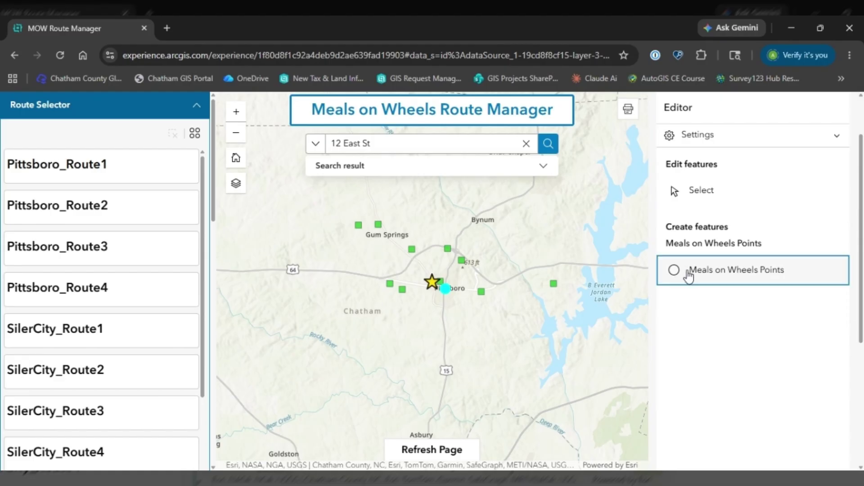
{"action": "scroll", "coordinate": [440, 292], "scroll_direction": "up", "scroll_amount": 3}
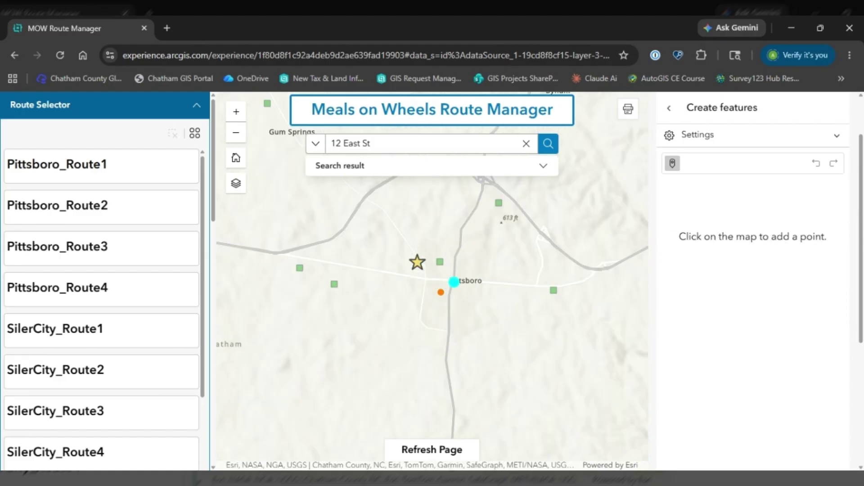
{"action": "scroll", "coordinate": [465, 277], "scroll_direction": "up", "scroll_amount": 3}
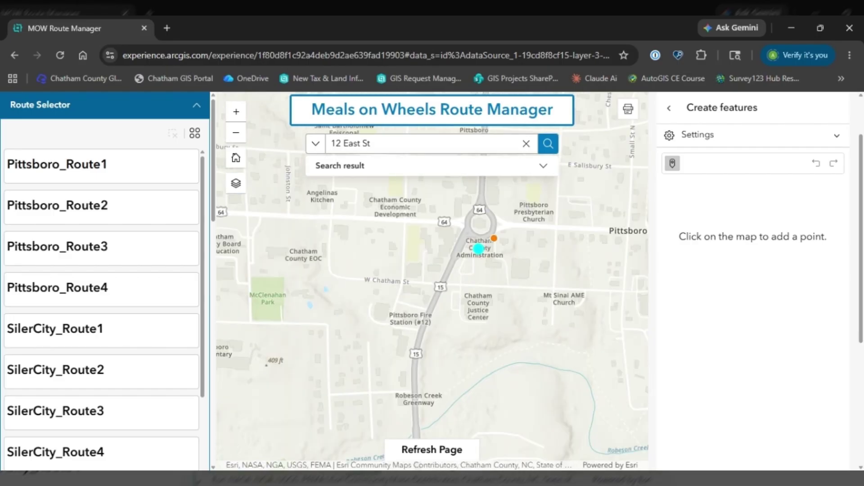
{"action": "scroll", "coordinate": [476, 247], "scroll_direction": "up", "scroll_amount": 5}
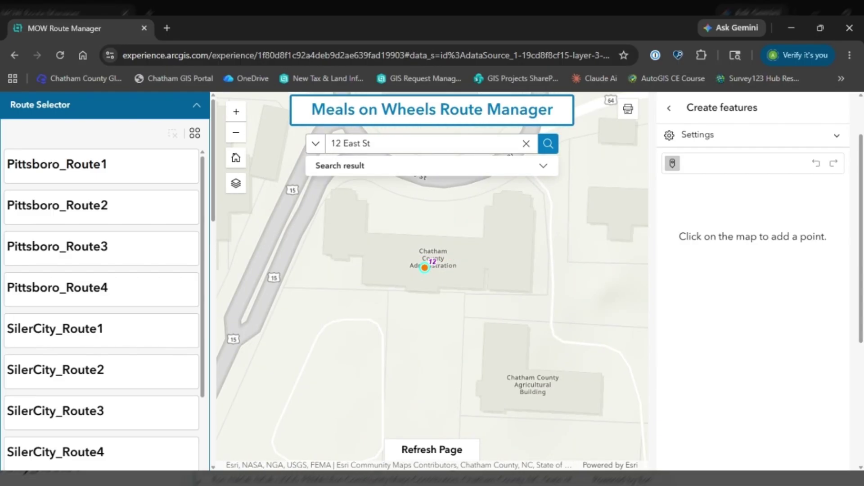
{"action": "left_click", "coordinate": [425, 268]}
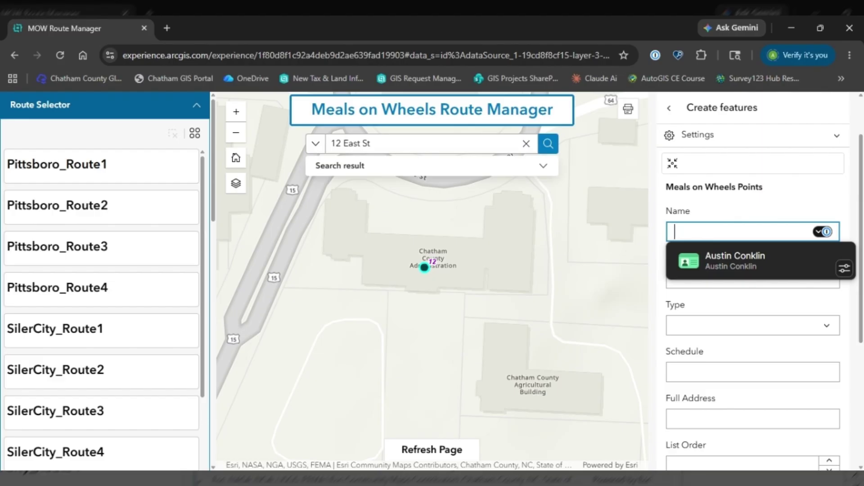
Step: Name the new point Test Stop and assign it the route ID Pittsboro_Route2
{"action": "type", "text": "Test STop"}
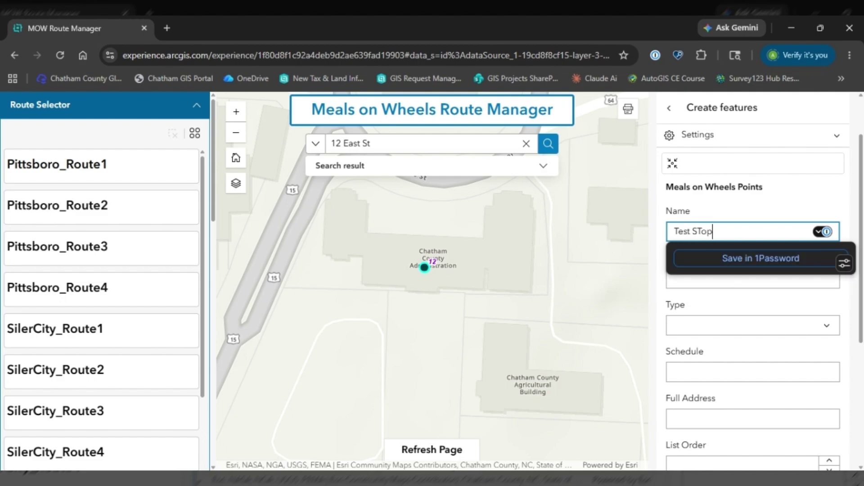
{"action": "key", "text": "BackSpace"}
{"action": "key", "text": "BackSpace"}
{"action": "key", "text": "BackSpace"}
{"action": "type", "text": "top"}
{"action": "left_click", "coordinate": [752, 279]}
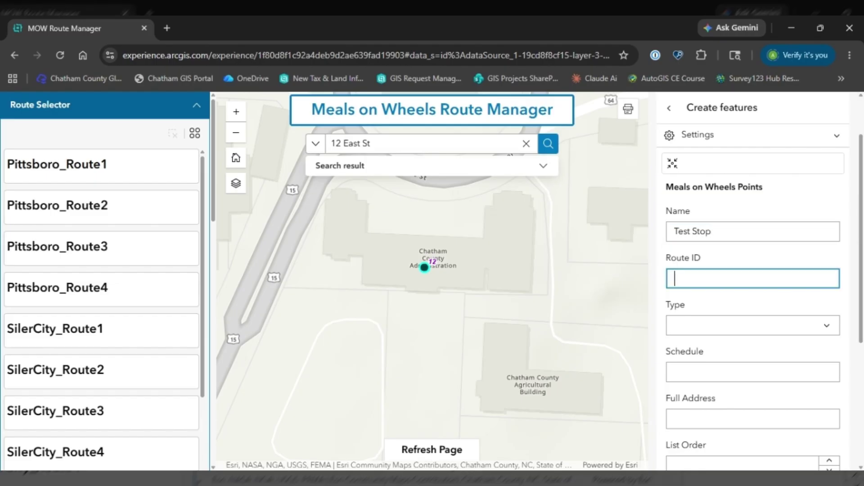
{"action": "type", "text": "Pittsboro_Route2"}
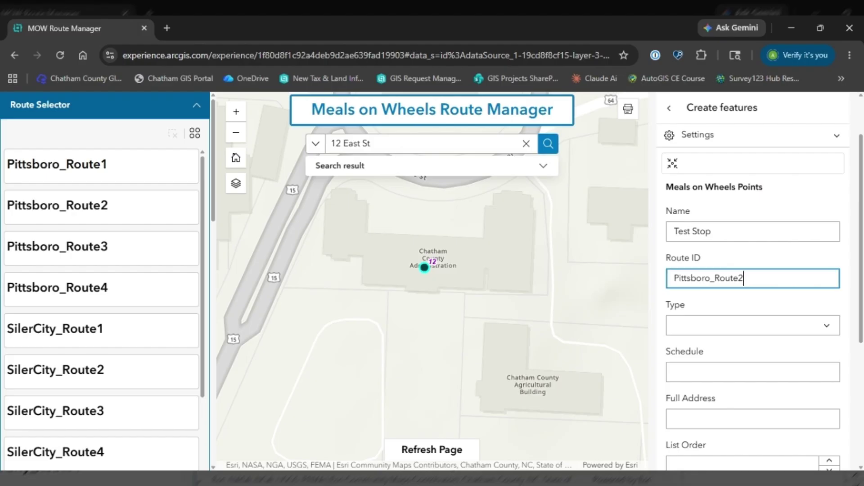
Step: Set the new point's type to Stop and its schedule to Daily
{"action": "left_click", "coordinate": [829, 335]}
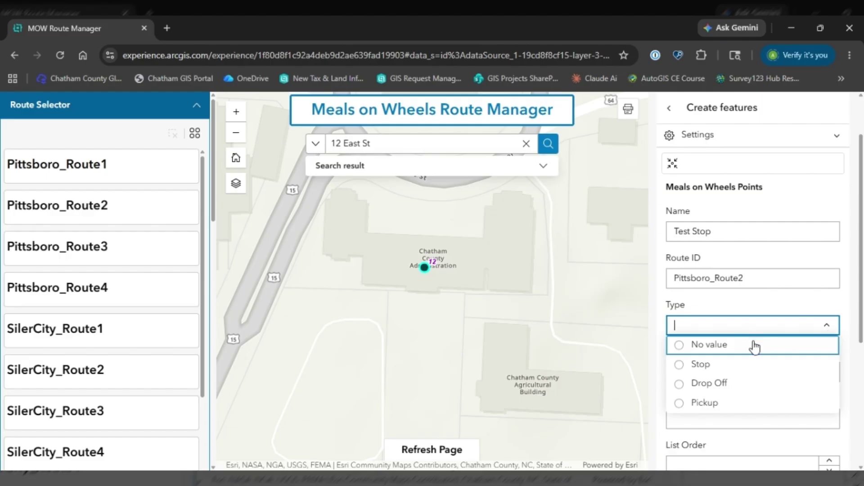
{"action": "left_click", "coordinate": [681, 365]}
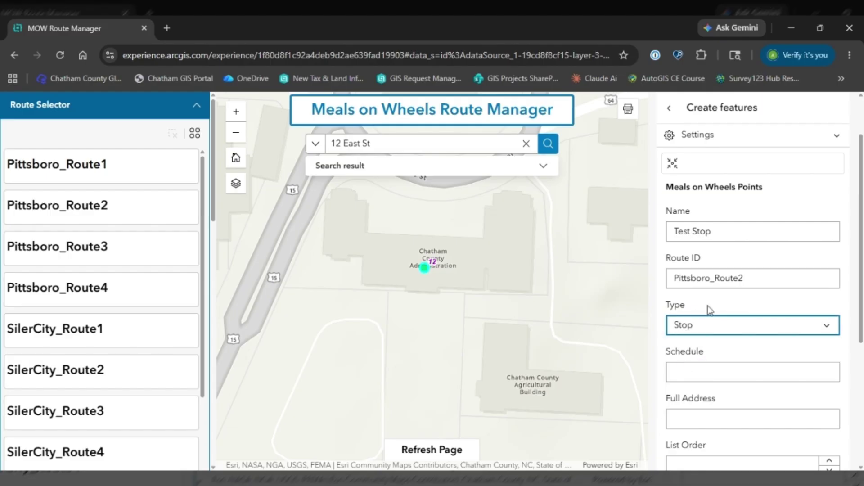
{"action": "scroll", "coordinate": [730, 309], "scroll_direction": "down", "scroll_amount": 2}
{"action": "left_click", "coordinate": [730, 309]}
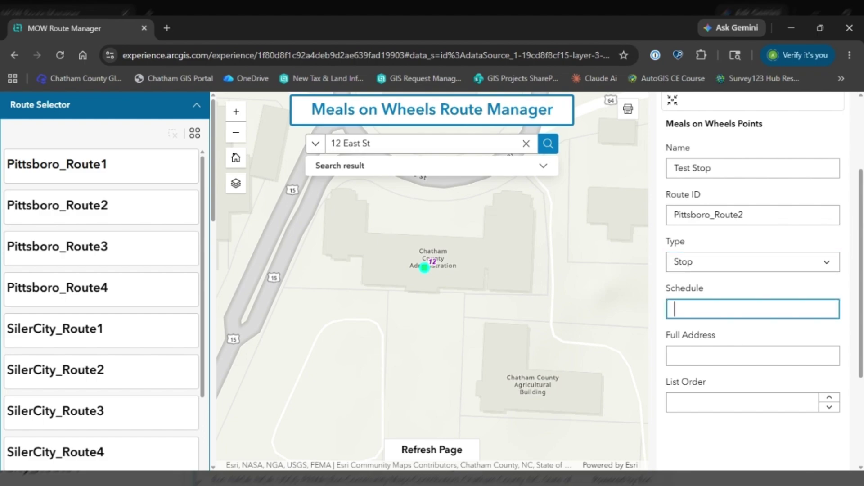
{"action": "type", "text": "Daily"}
{"action": "left_click", "coordinate": [744, 335]}
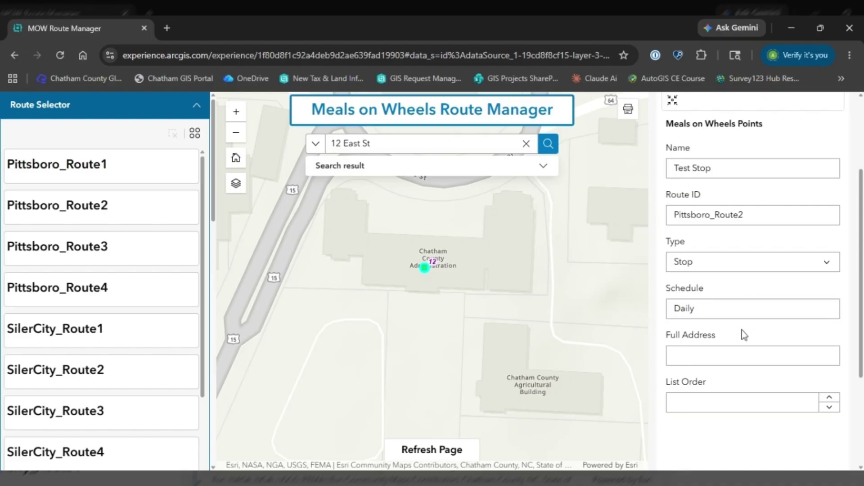
Step: Fill in the new stop's full address with the searched street address, town and state
{"action": "left_click", "coordinate": [744, 355]}
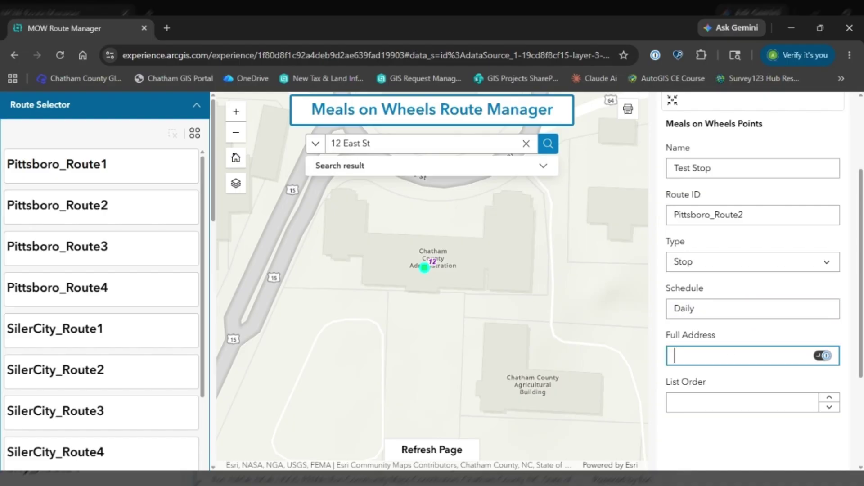
{"action": "type", "text": "12 East Str"}
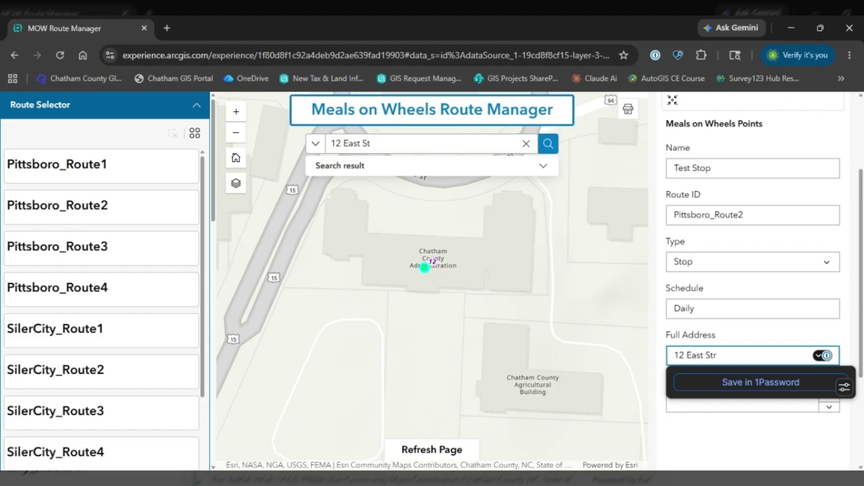
{"action": "type", "text": "eet, Pittsboro, NC"}
{"action": "key", "text": "Escape"}
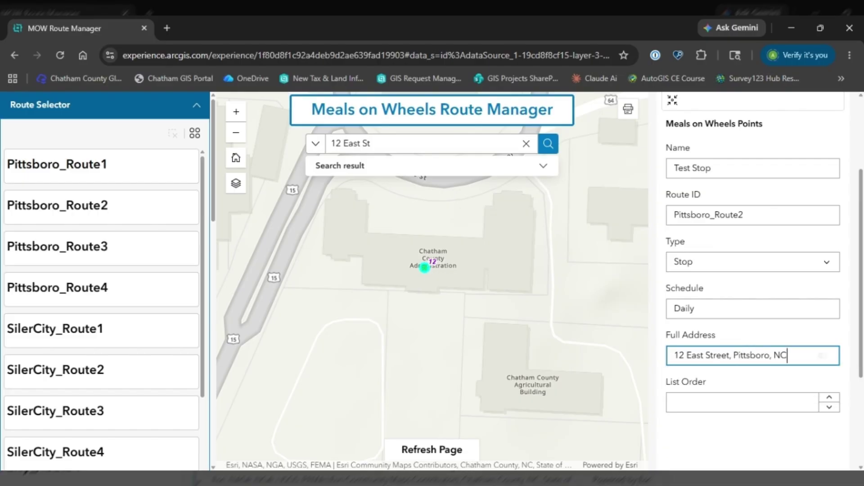
{"action": "left_click", "coordinate": [736, 328]}
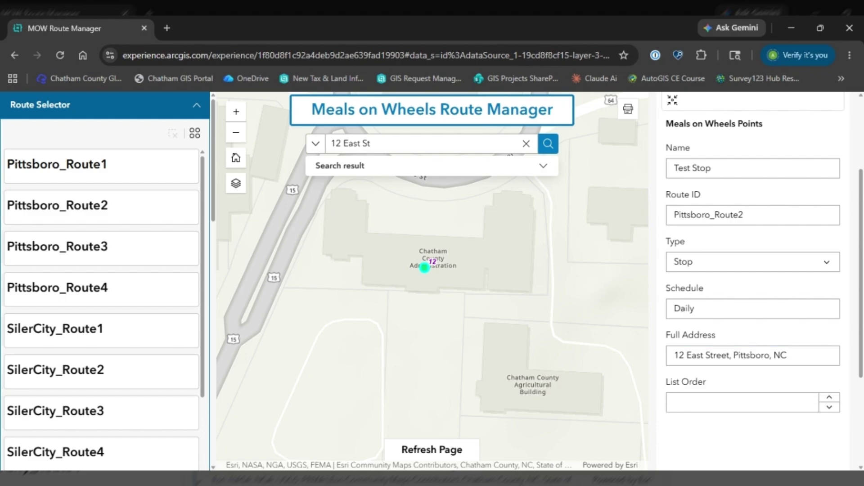
Step: Set the new stop's list order to 12 and create the stop
{"action": "left_click", "coordinate": [738, 402]}
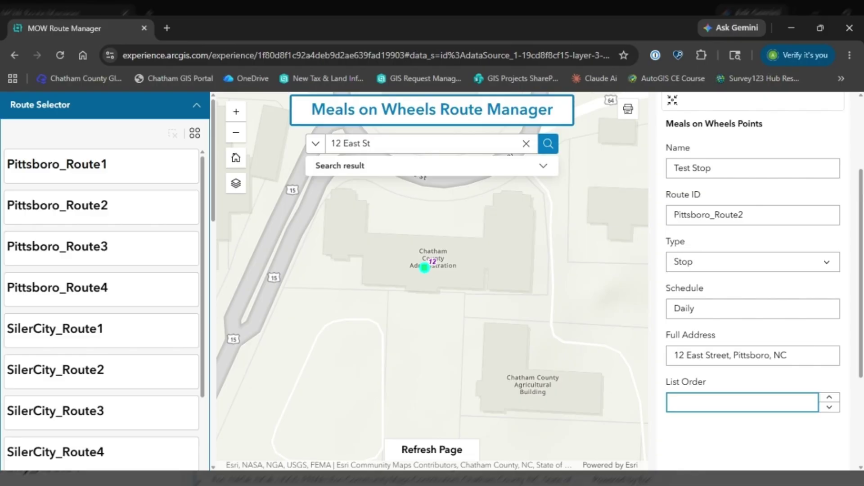
{"action": "type", "text": "12"}
{"action": "scroll", "coordinate": [787, 435], "scroll_direction": "down", "scroll_amount": 3}
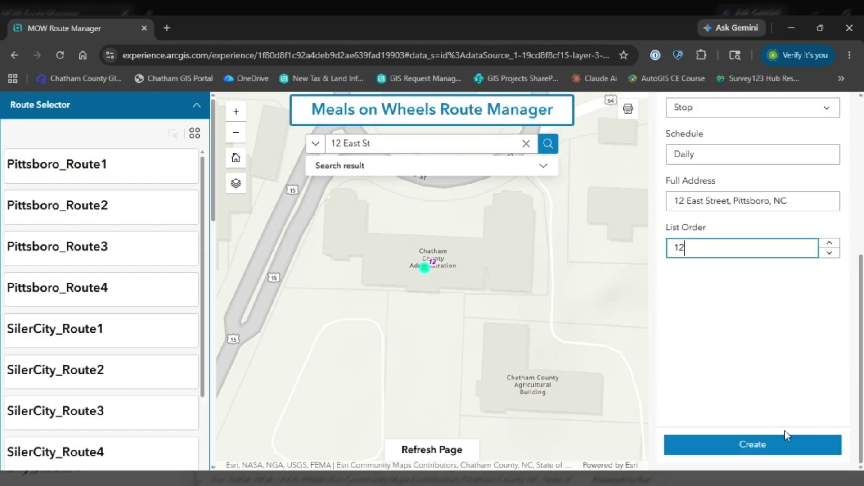
{"action": "left_click", "coordinate": [752, 451]}
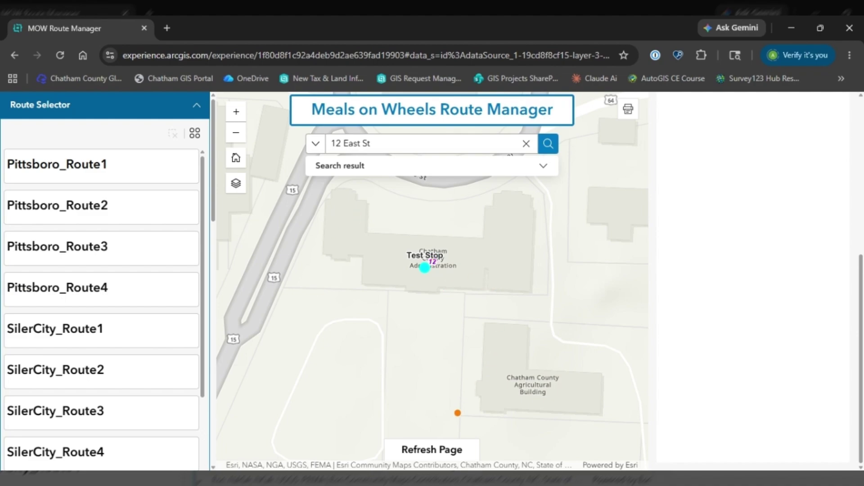
Step: Refresh the route manager, dismiss the offer to save an identity, and select Pittsboro_Route2 to check for Test Stop on the map
{"action": "left_click", "coordinate": [437, 452]}
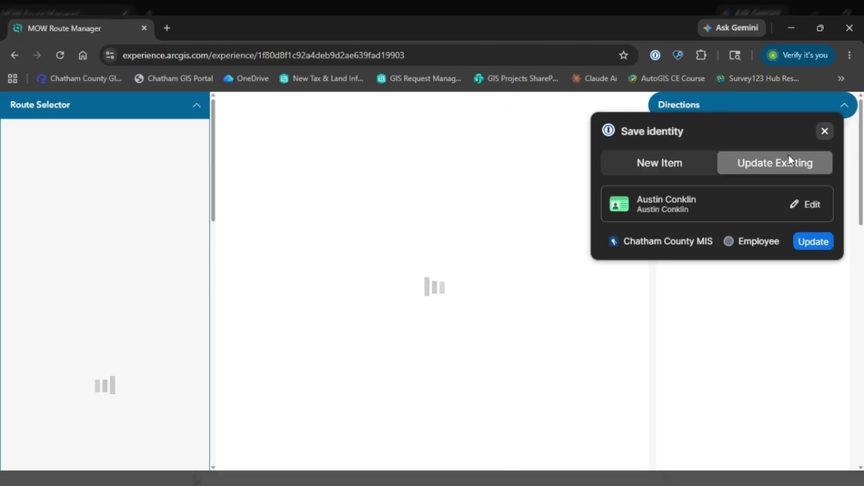
{"action": "left_click", "coordinate": [824, 131]}
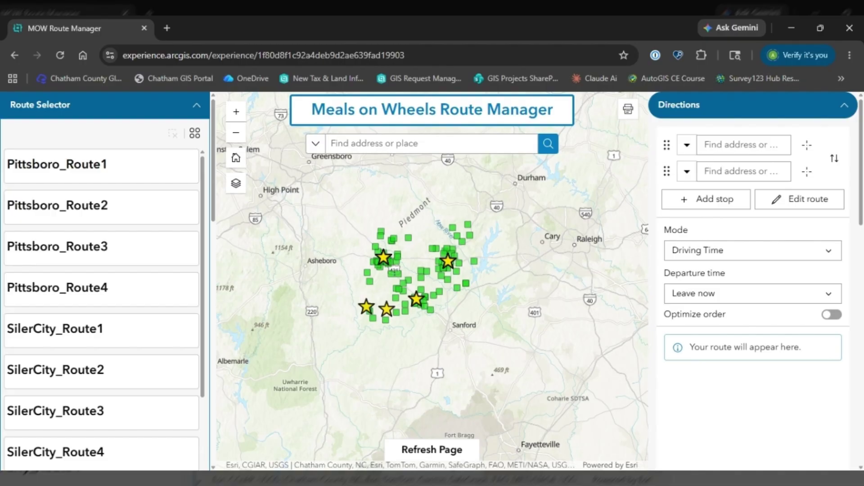
{"action": "left_click", "coordinate": [101, 207]}
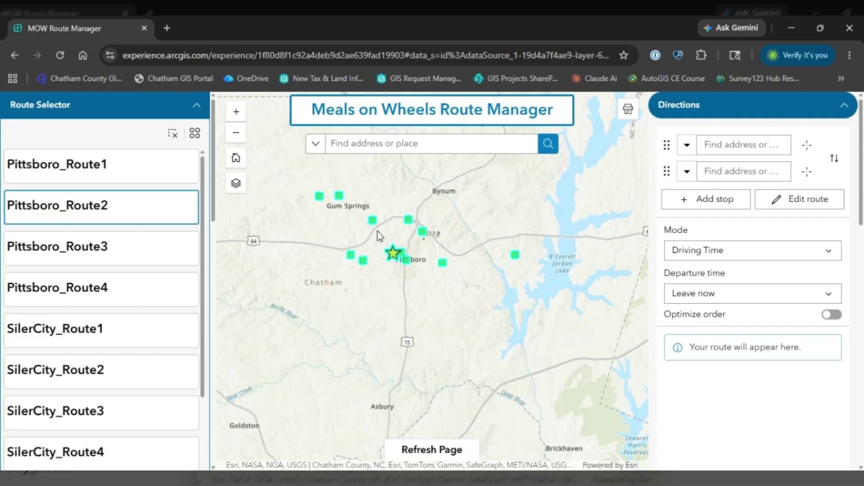
{"action": "scroll", "coordinate": [373, 218], "scroll_direction": "up", "scroll_amount": 2}
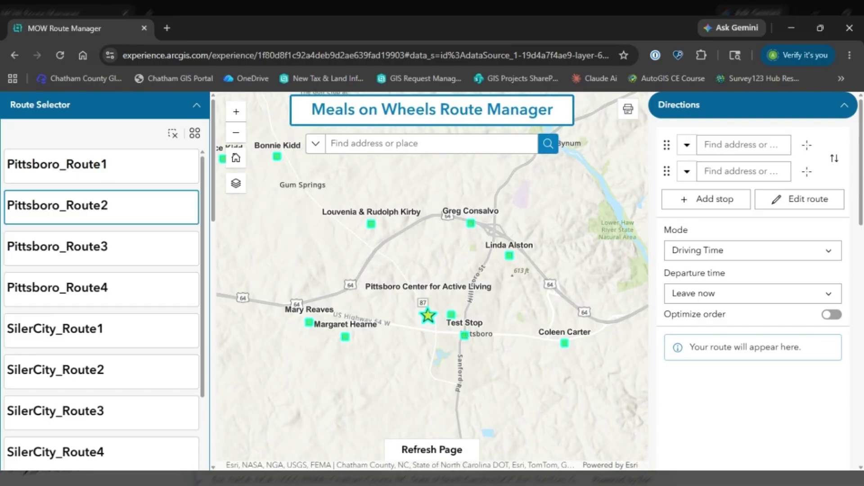
Step: Plan a route through all the selected Pittsboro_Route2 stops
{"action": "scroll", "coordinate": [154, 256], "scroll_direction": "down", "scroll_amount": 3}
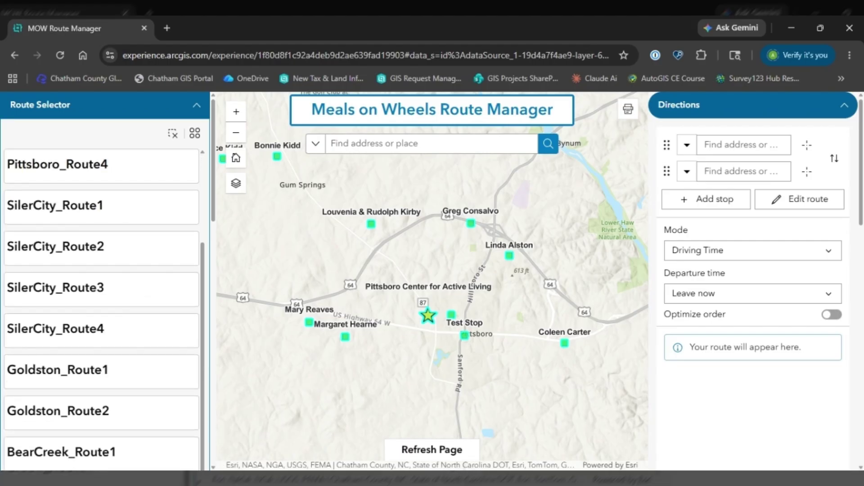
{"action": "left_click", "coordinate": [155, 255]}
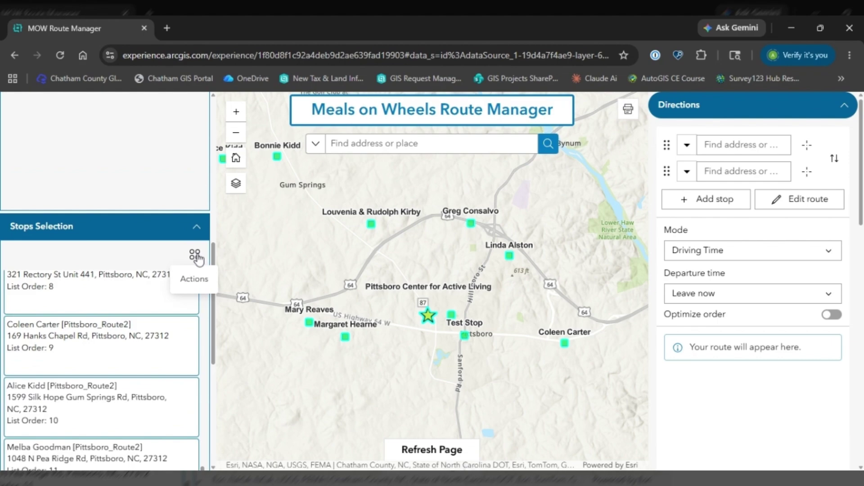
{"action": "left_click", "coordinate": [195, 257]}
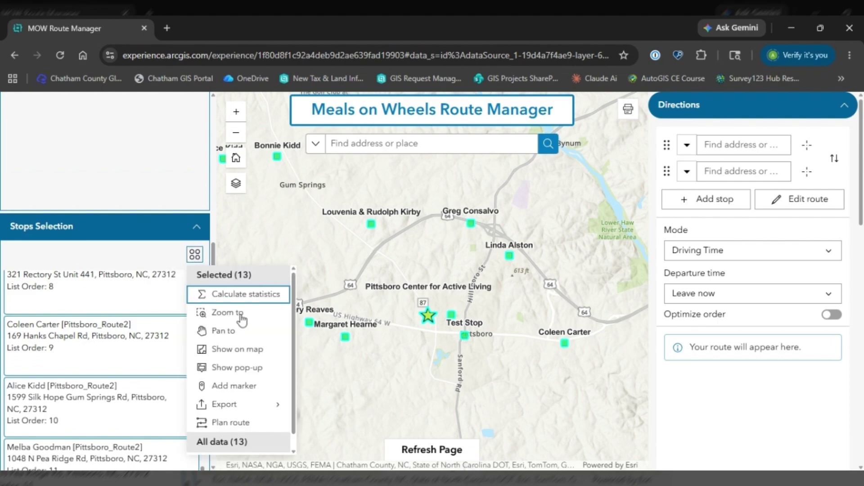
{"action": "left_click", "coordinate": [242, 423]}
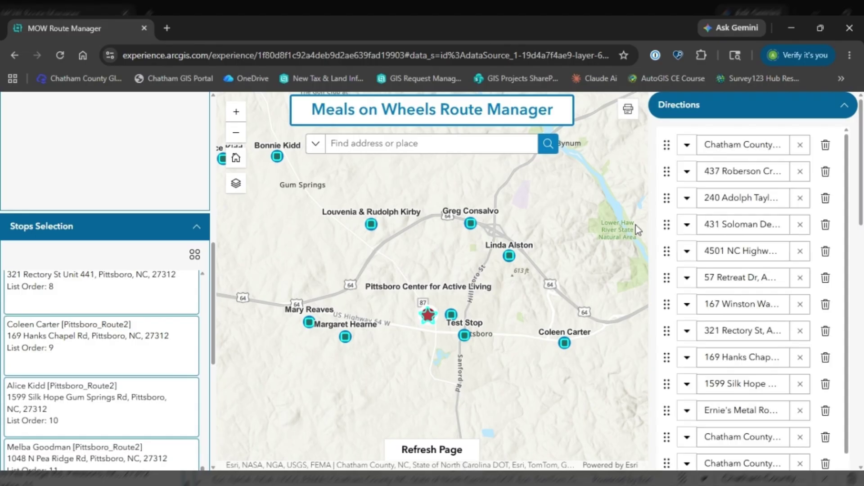
Step: Review the planned route's stop list and inspect how the route line reaches Test Stop on the map
{"action": "scroll", "coordinate": [734, 213], "scroll_direction": "down", "scroll_amount": 3}
{"action": "scroll", "coordinate": [757, 261], "scroll_direction": "down", "scroll_amount": 1}
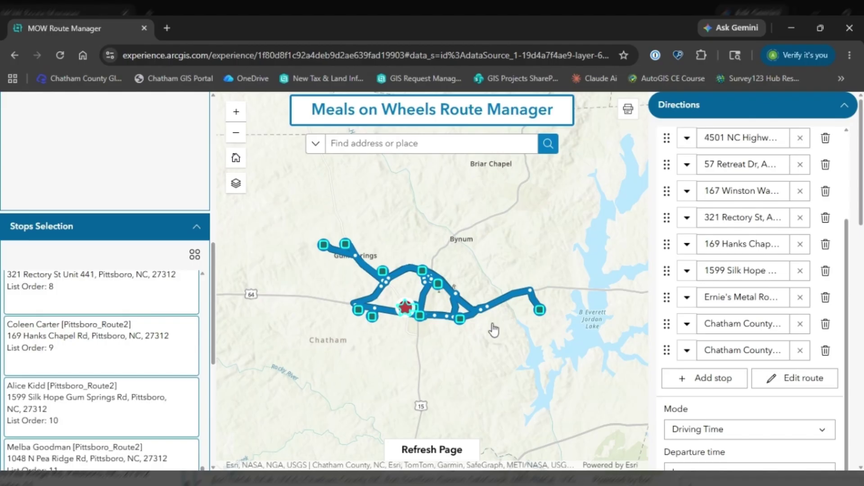
{"action": "scroll", "coordinate": [428, 319], "scroll_direction": "up", "scroll_amount": 4}
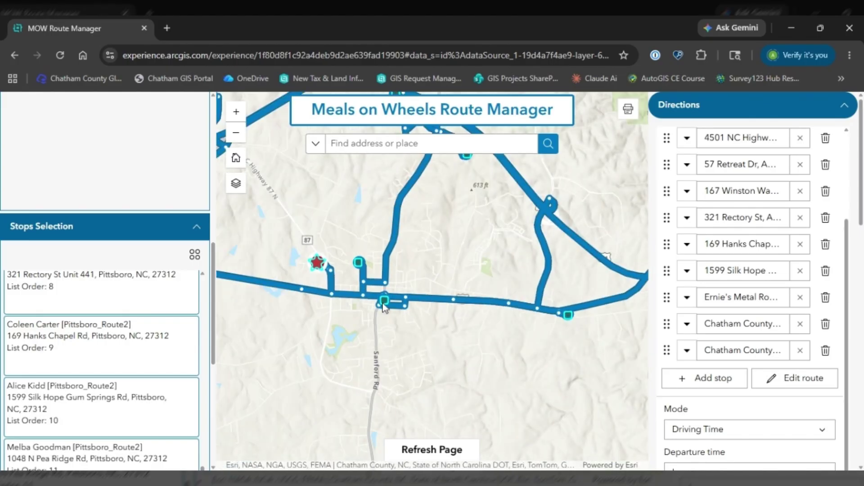
{"action": "scroll", "coordinate": [391, 294], "scroll_direction": "up", "scroll_amount": 3}
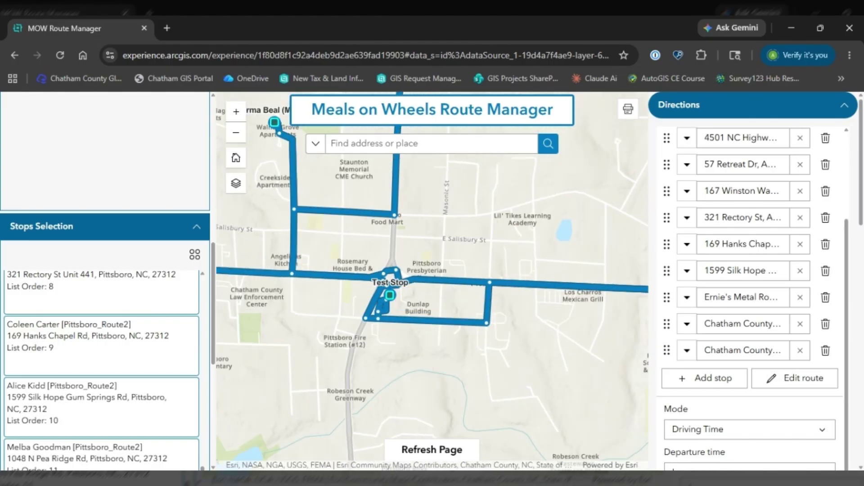
{"action": "left_click_drag", "start_coordinate": [749, 324], "coordinate": [827, 324]}
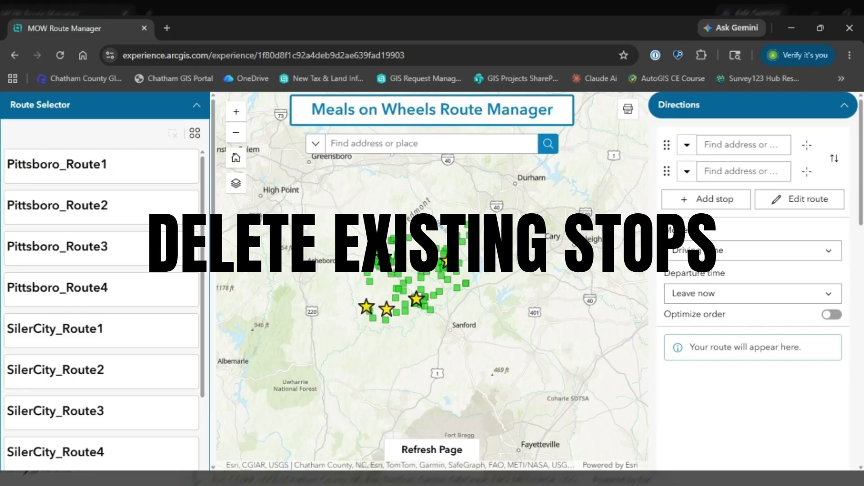
Step: Select Pittsboro_Route2 and locate Test Stop among its stops on the map
{"action": "left_click", "coordinate": [139, 218]}
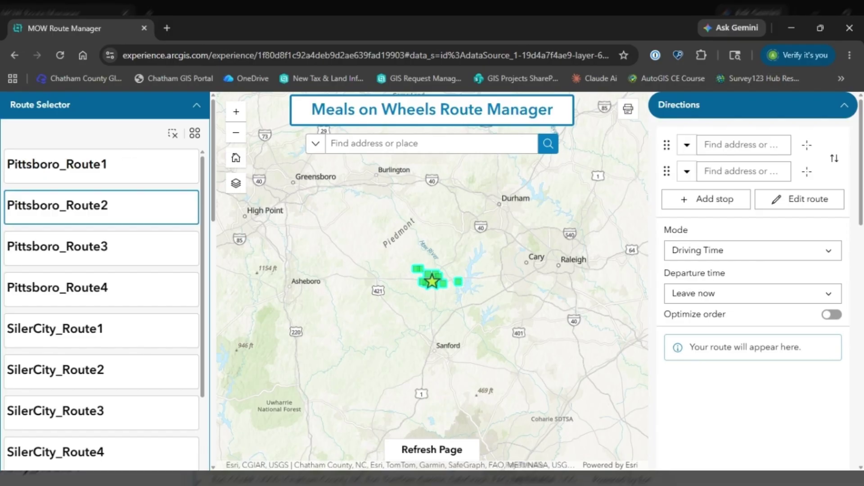
{"action": "scroll", "coordinate": [428, 283], "scroll_direction": "up", "scroll_amount": 1}
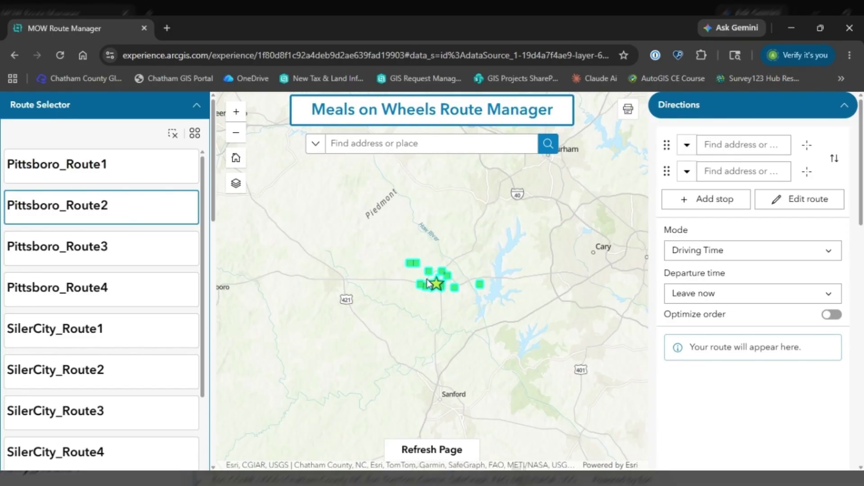
{"action": "scroll", "coordinate": [428, 283], "scroll_direction": "up", "scroll_amount": 3}
{"action": "left_click_drag", "start_coordinate": [565, 289], "coordinate": [359, 239]}
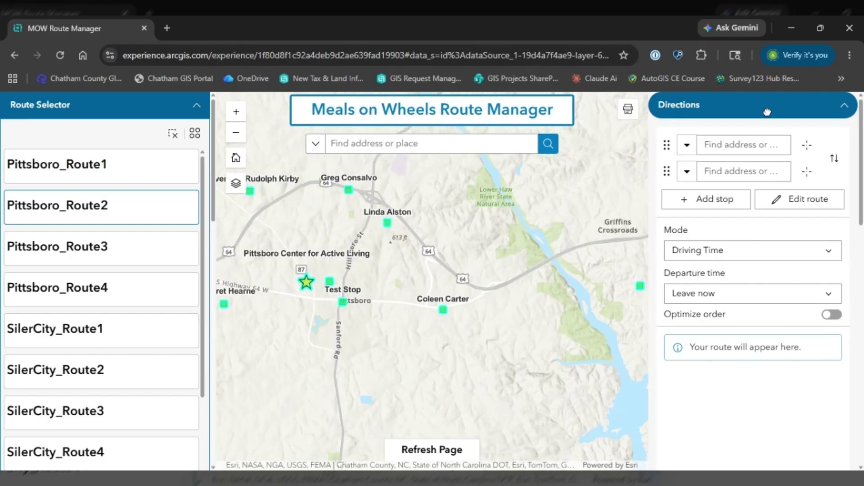
{"action": "scroll", "coordinate": [824, 152], "scroll_direction": "down", "scroll_amount": 2}
{"action": "scroll", "coordinate": [827, 137], "scroll_direction": "up", "scroll_amount": 2}
Step: Open Test Stop from the selected features in the stop editor and permanently delete it
{"action": "left_click", "coordinate": [845, 107]}
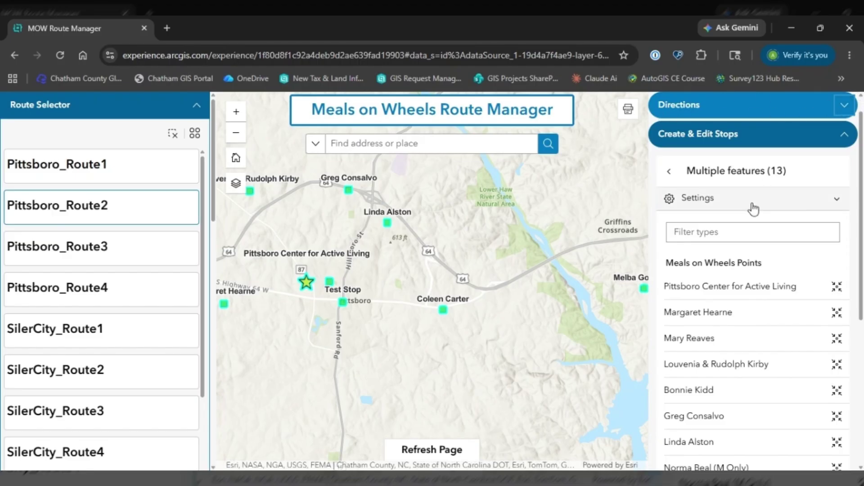
{"action": "scroll", "coordinate": [753, 212], "scroll_direction": "down", "scroll_amount": 5}
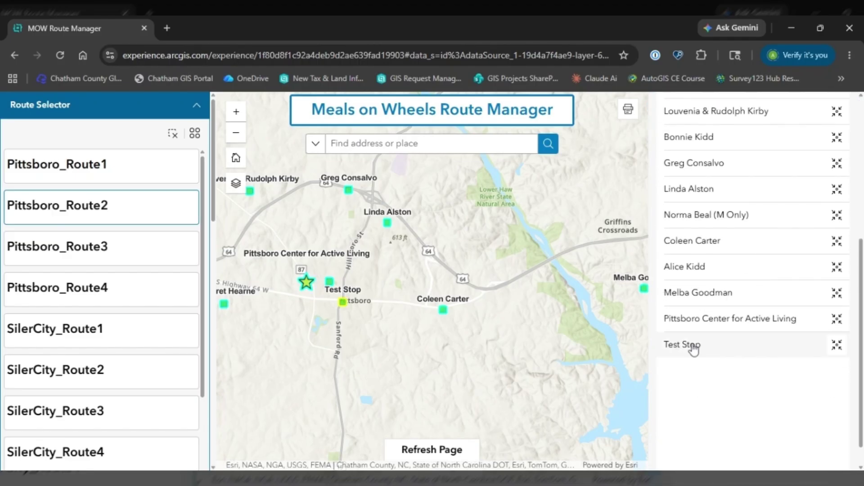
{"action": "left_click", "coordinate": [692, 346]}
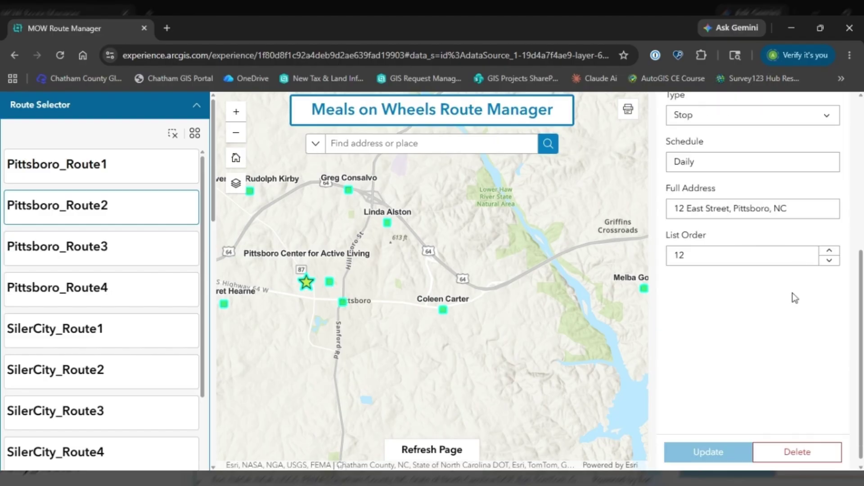
{"action": "left_click", "coordinate": [799, 453]}
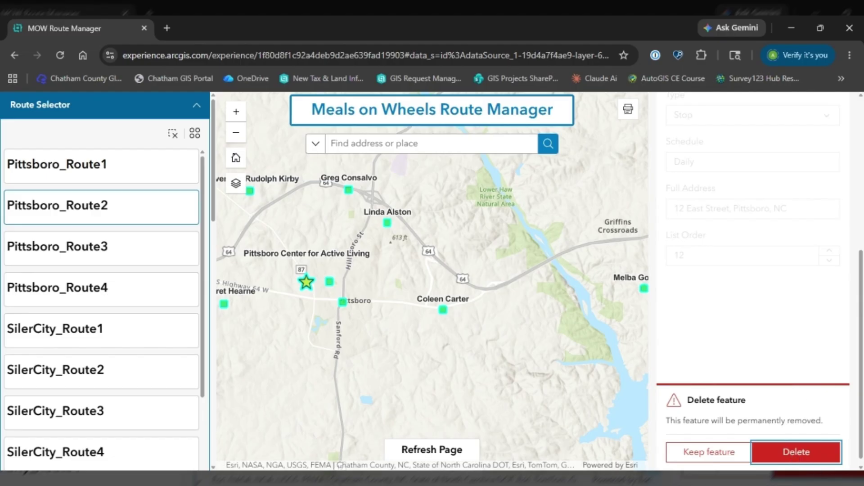
{"action": "left_click", "coordinate": [796, 452]}
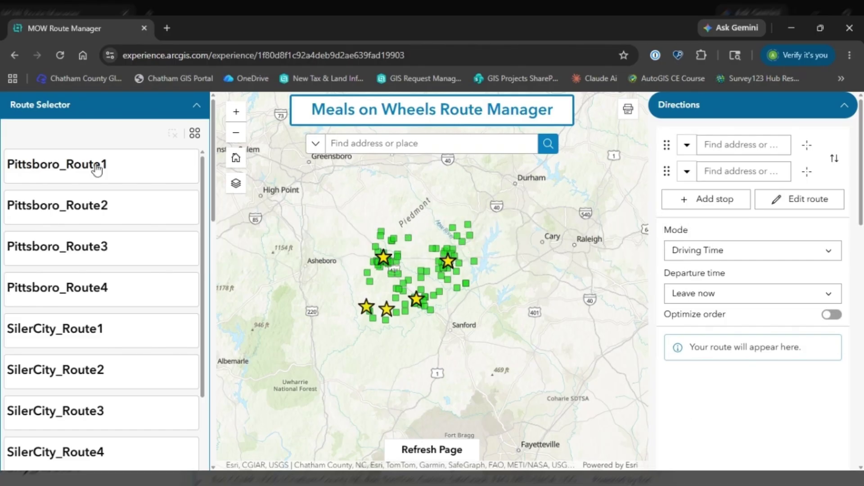
Step: Place a new Meals on Wheels point directly on the Pittsboro Center for Active Living star on the map
{"action": "scroll", "coordinate": [144, 196], "scroll_direction": "down", "scroll_amount": 3}
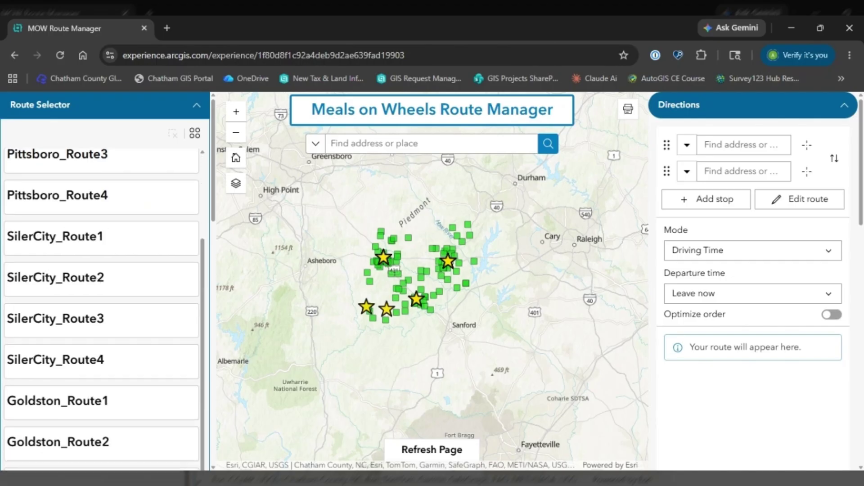
{"action": "scroll", "coordinate": [104, 311], "scroll_direction": "up", "scroll_amount": 3}
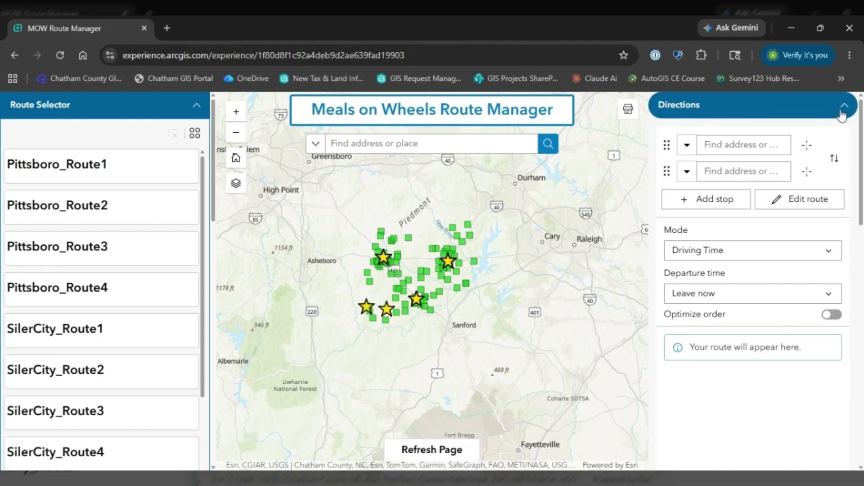
{"action": "left_click", "coordinate": [843, 106]}
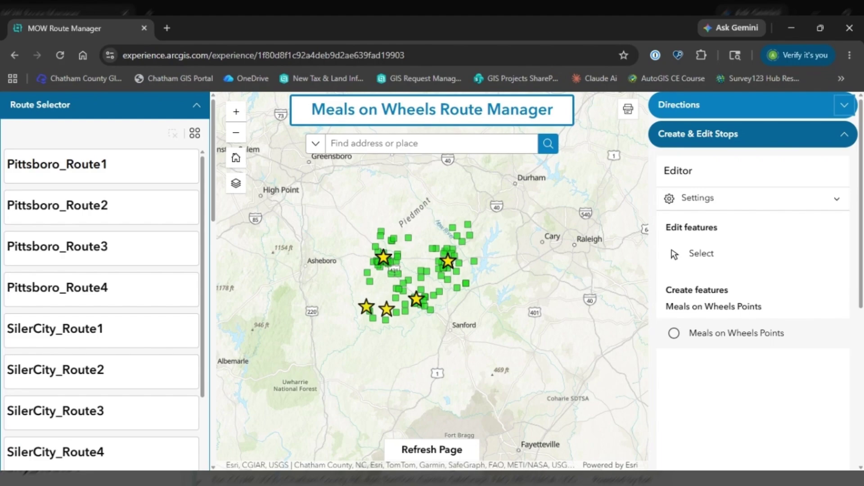
{"action": "left_click", "coordinate": [431, 144]}
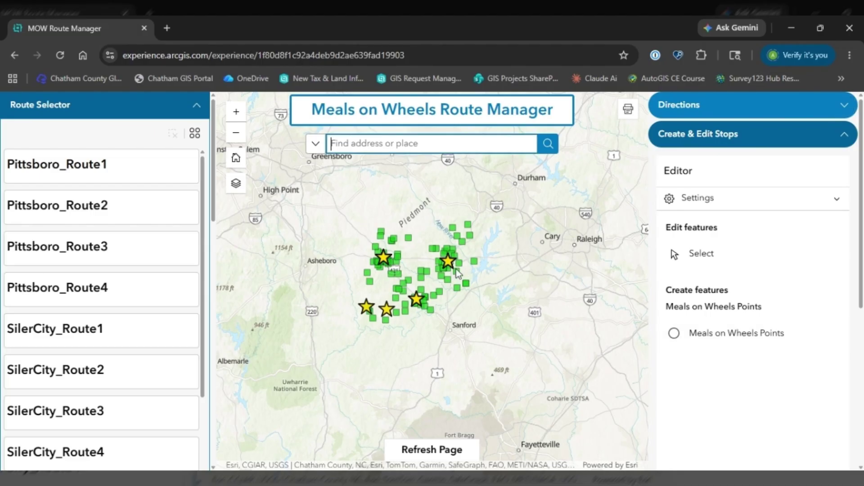
{"action": "scroll", "coordinate": [457, 274], "scroll_direction": "up", "scroll_amount": 5}
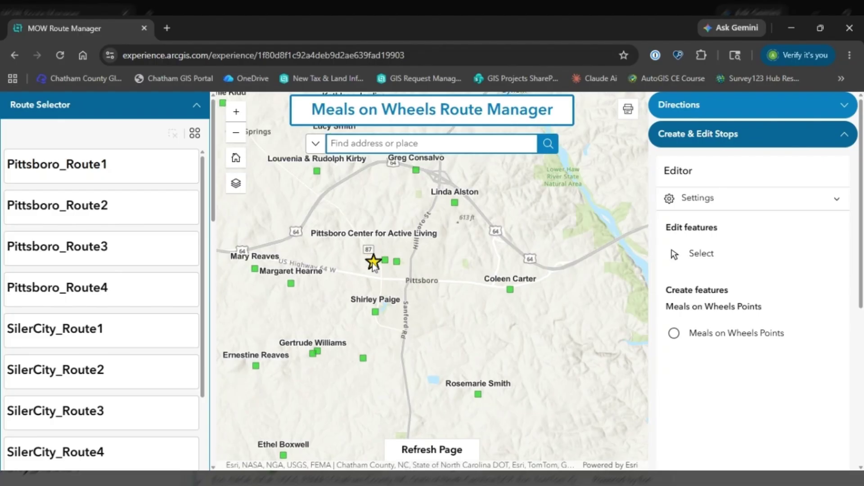
{"action": "scroll", "coordinate": [374, 266], "scroll_direction": "up", "scroll_amount": 2}
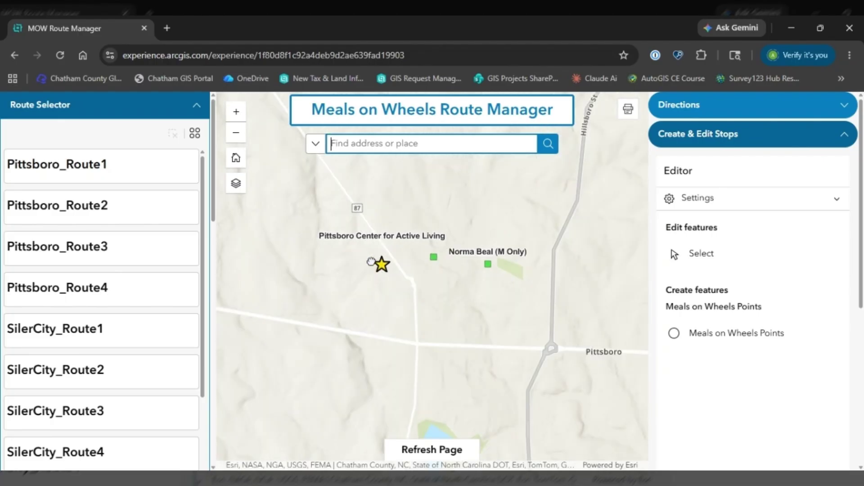
{"action": "left_click", "coordinate": [736, 341]}
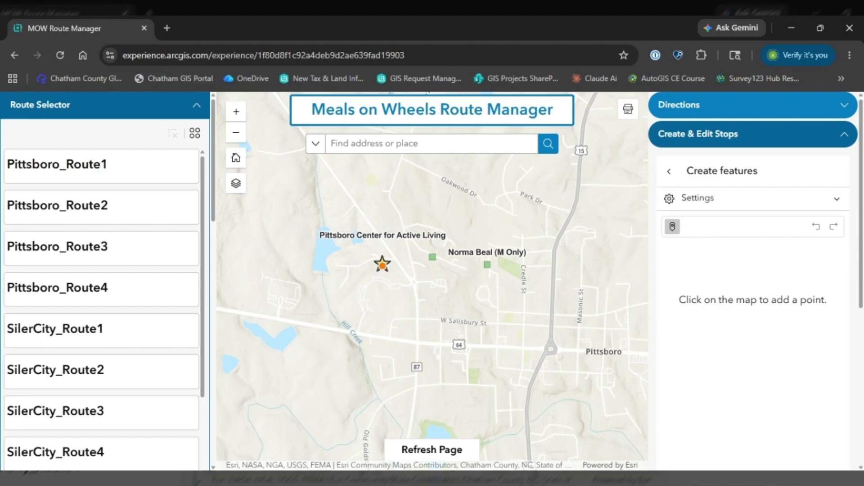
{"action": "scroll", "coordinate": [382, 266], "scroll_direction": "up", "scroll_amount": 2}
{"action": "scroll", "coordinate": [383, 261], "scroll_direction": "up", "scroll_amount": 3}
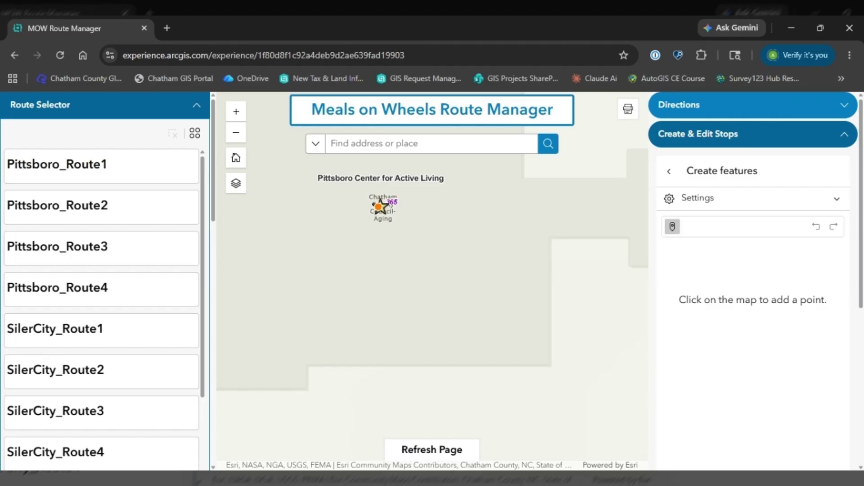
{"action": "left_click", "coordinate": [380, 207]}
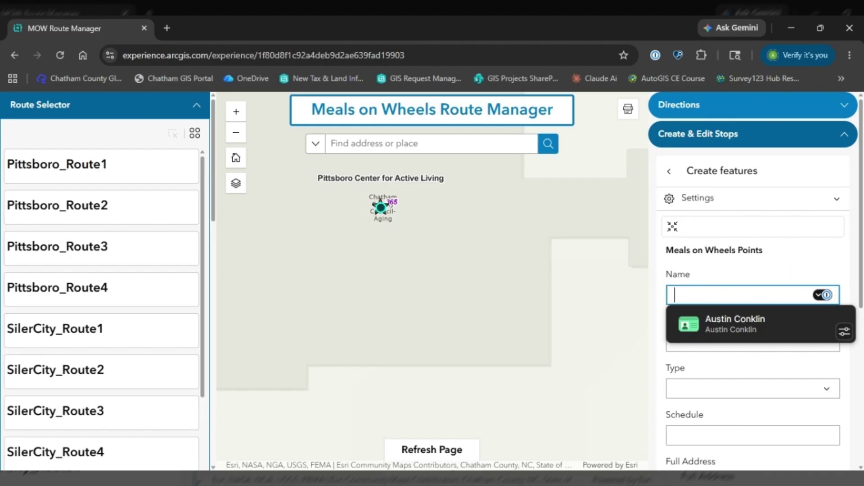
Step: Name the new point "Pittsboro Center for Active Living"
{"action": "type", "text": "Pi"}
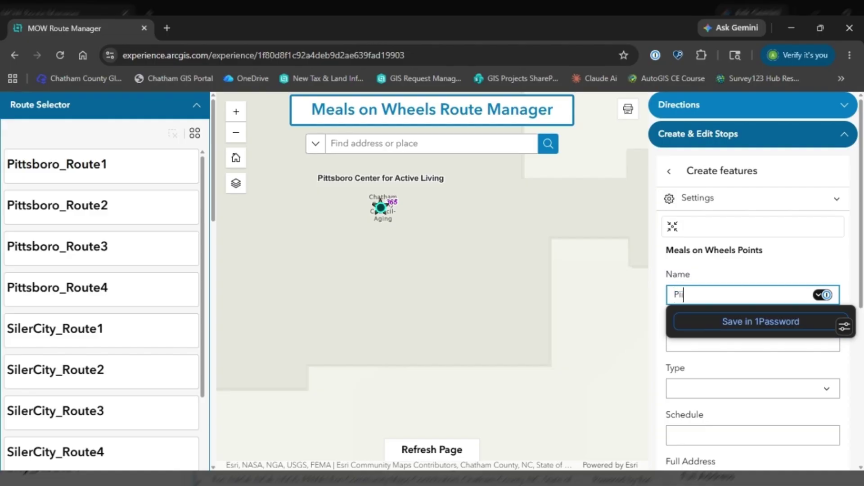
{"action": "type", "text": "ttsboro Center for Active li"}
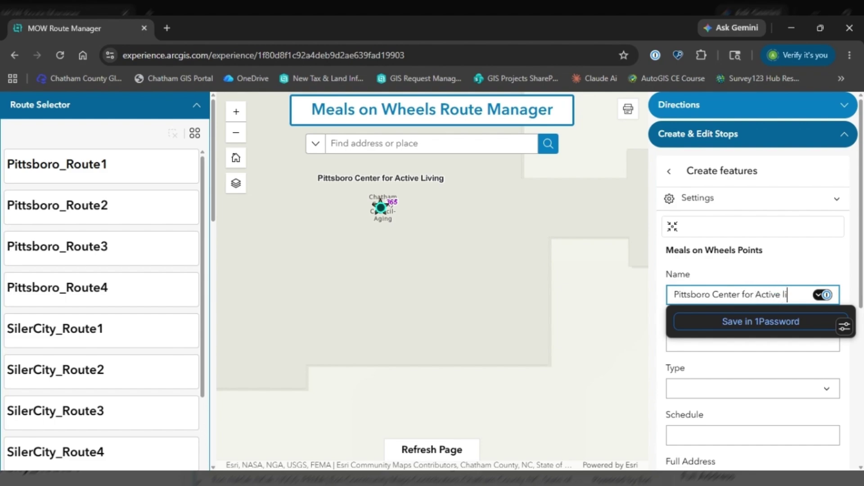
{"action": "type", "text": "ving"}
{"action": "key", "text": "BackSpace"}
{"action": "key", "text": "BackSpace"}
{"action": "key", "text": "BackSpace"}
{"action": "key", "text": "BackSpace"}
{"action": "type", "text": "Liviginng"}
{"action": "key", "text": "Tab"}
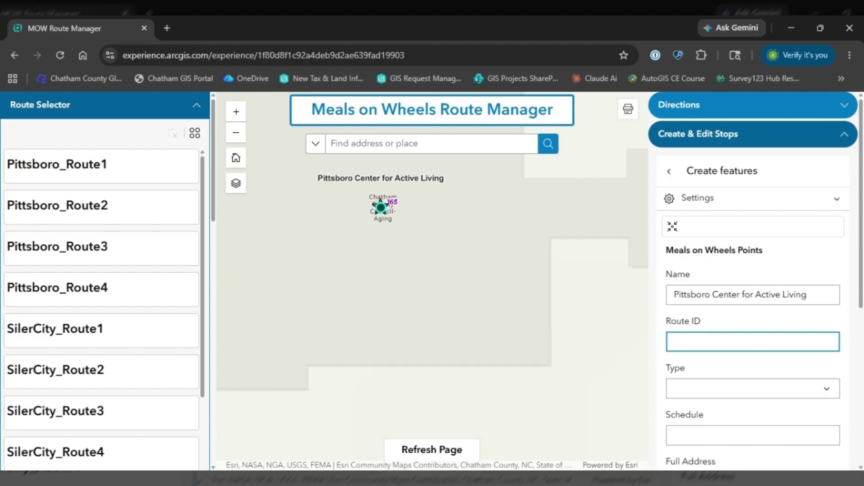
Step: Assign the new point the route ID Pittsboro_Route5 and set its type to Pickup
{"action": "type", "text": "Pittsboro_Route"}
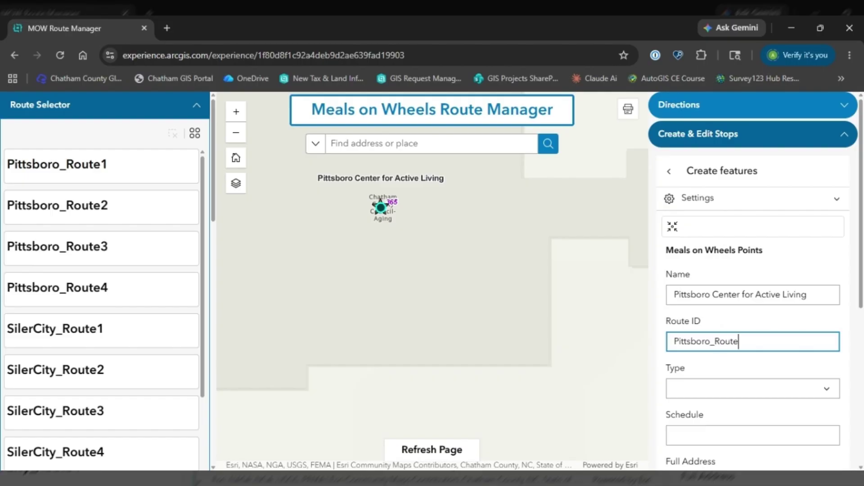
{"action": "type", "text": "5"}
{"action": "scroll", "coordinate": [773, 320], "scroll_direction": "down", "scroll_amount": 1}
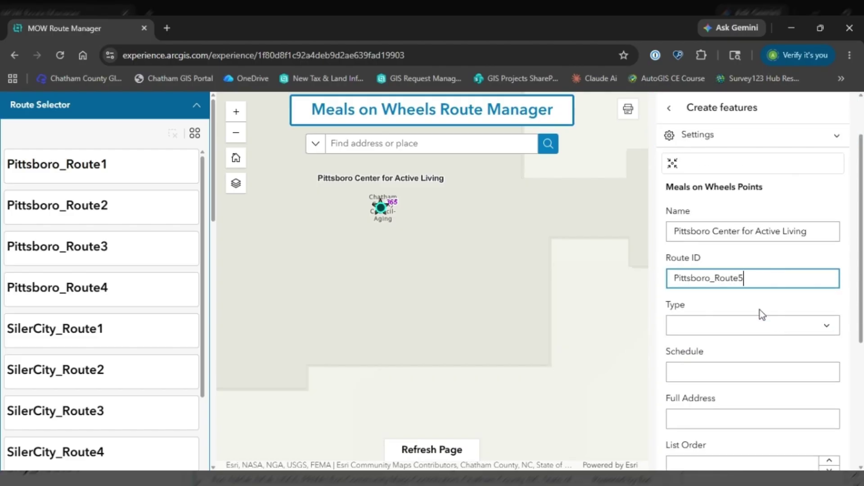
{"action": "left_click", "coordinate": [822, 327]}
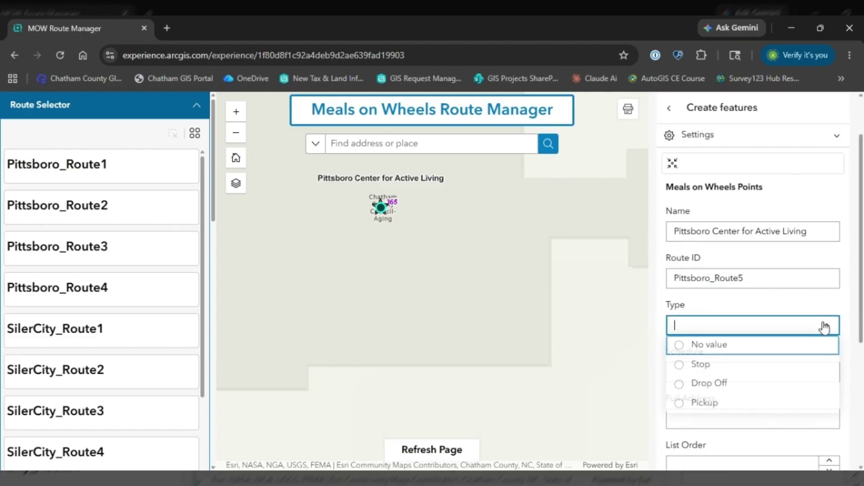
{"action": "left_click", "coordinate": [719, 401]}
{"action": "scroll", "coordinate": [752, 305], "scroll_direction": "down", "scroll_amount": 1}
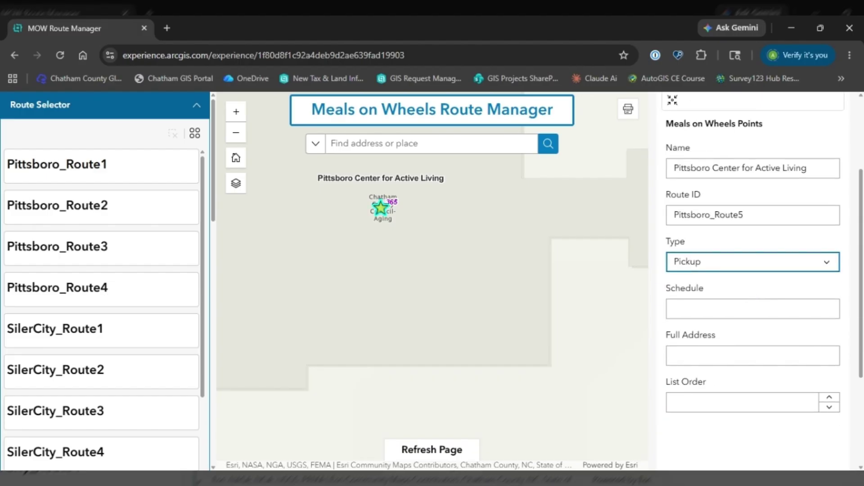
Step: Set the pickup point's schedule to Daily and its list order to 1, leaving the full address blank
{"action": "left_click", "coordinate": [752, 307]}
{"action": "type", "text": "Daily"}
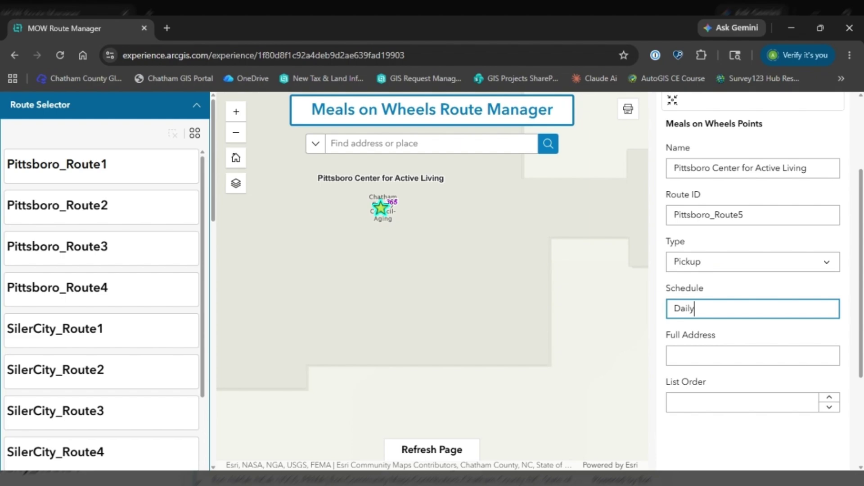
{"action": "key", "text": "Tab"}
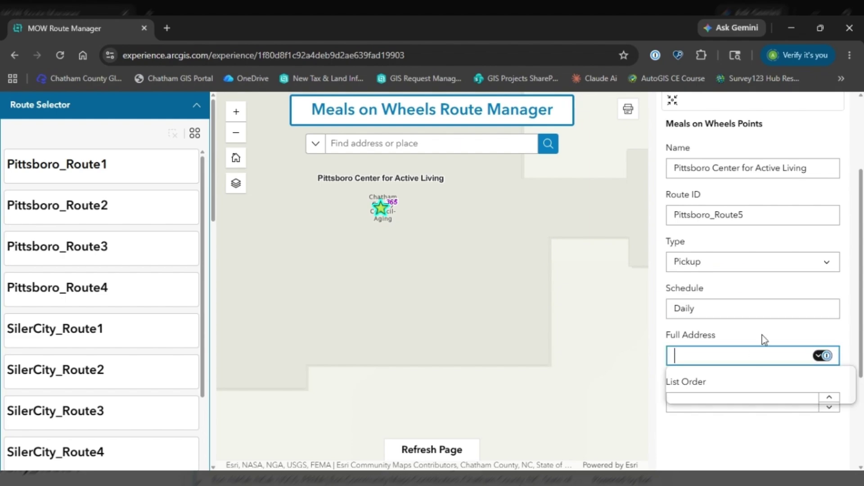
{"action": "left_click", "coordinate": [749, 328]}
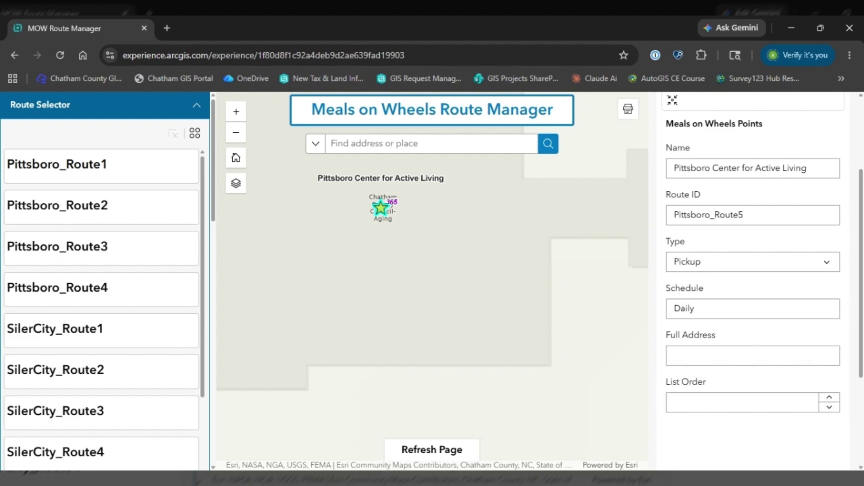
{"action": "scroll", "coordinate": [729, 337], "scroll_direction": "down", "scroll_amount": 2}
{"action": "left_click", "coordinate": [729, 339]}
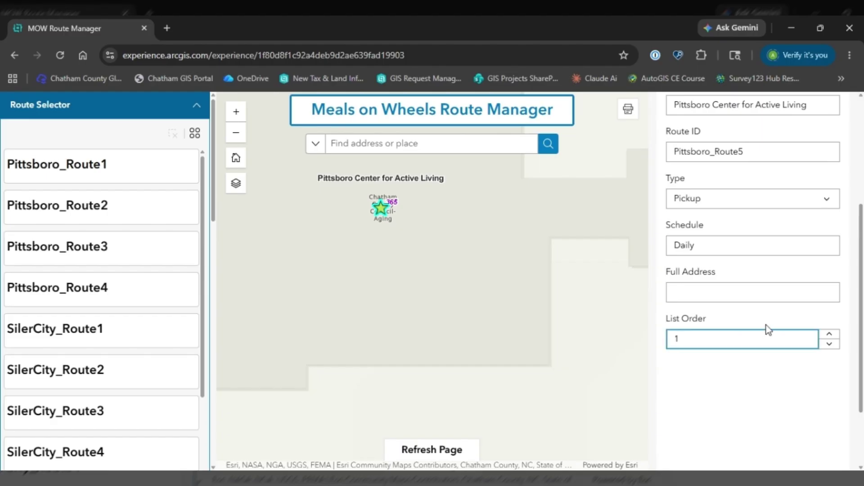
Step: Review the entered attributes and create the Pittsboro_Route5 pickup point
{"action": "scroll", "coordinate": [753, 328], "scroll_direction": "up", "scroll_amount": 4}
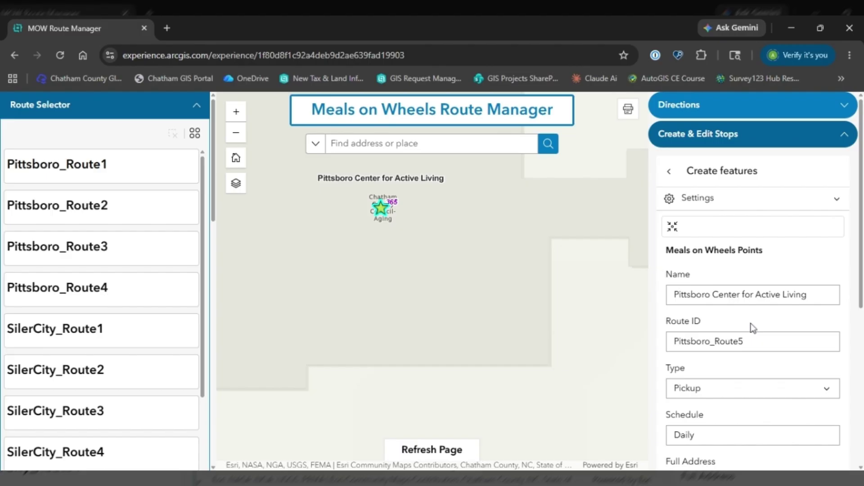
{"action": "scroll", "coordinate": [753, 328], "scroll_direction": "down", "scroll_amount": 5}
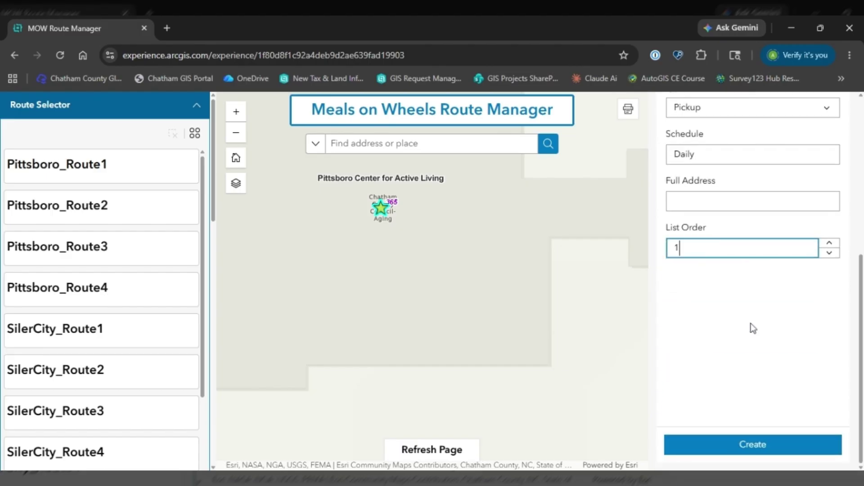
{"action": "left_click", "coordinate": [730, 447]}
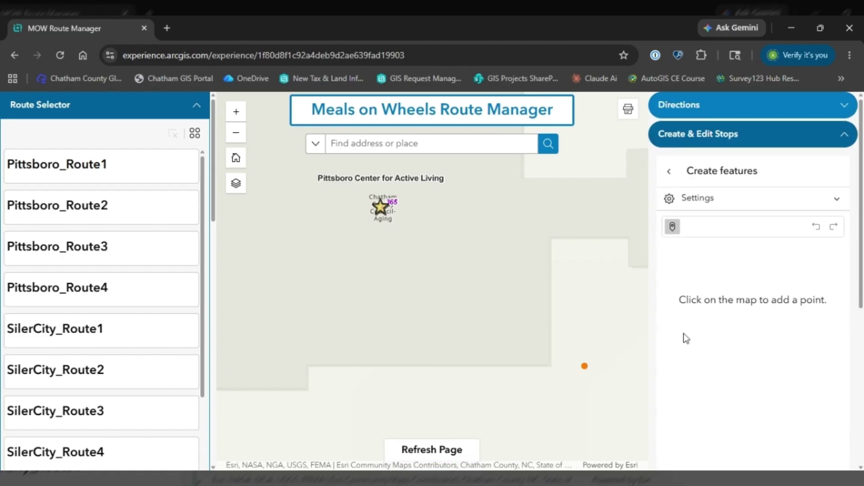
Step: Refresh the route manager and check the route list for Pittsboro_Route5
{"action": "left_click", "coordinate": [432, 449]}
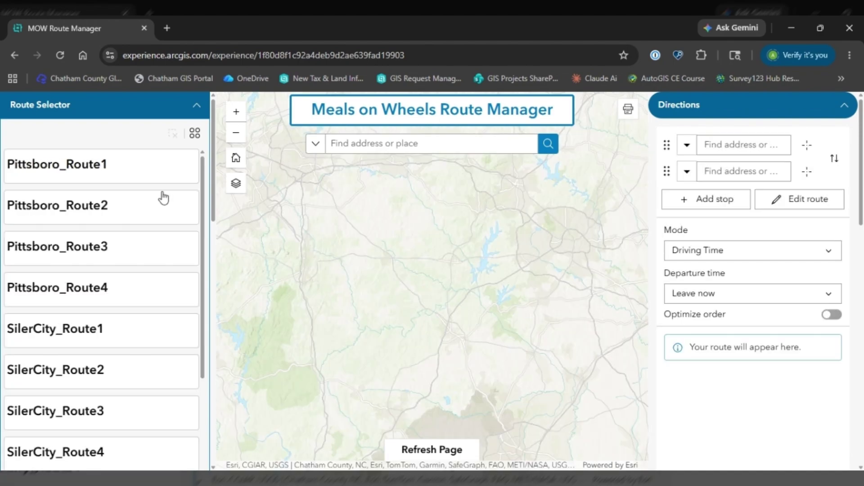
{"action": "scroll", "coordinate": [149, 250], "scroll_direction": "down", "scroll_amount": 4}
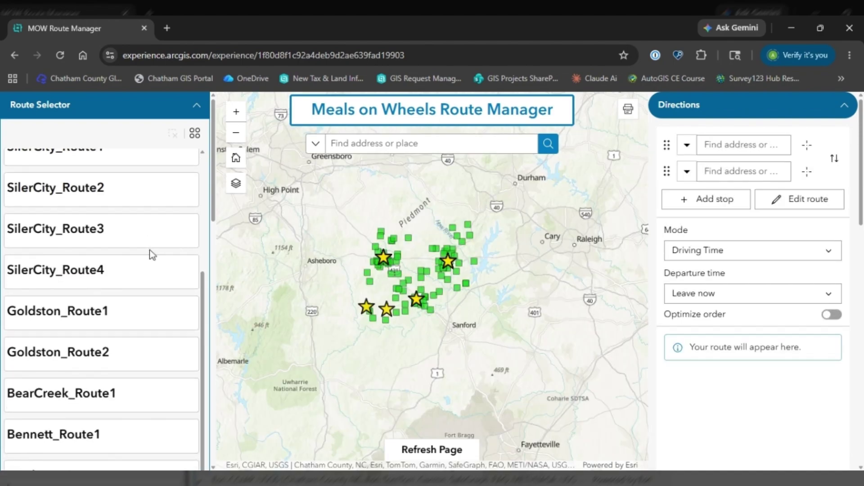
{"action": "scroll", "coordinate": [155, 292], "scroll_direction": "down", "scroll_amount": 5}
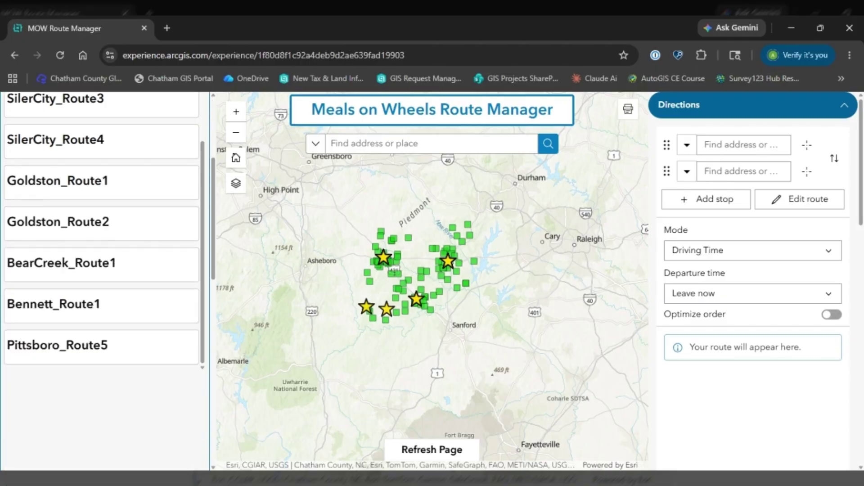
{"action": "scroll", "coordinate": [166, 354], "scroll_direction": "up", "scroll_amount": 3}
{"action": "scroll", "coordinate": [166, 354], "scroll_direction": "up", "scroll_amount": 1}
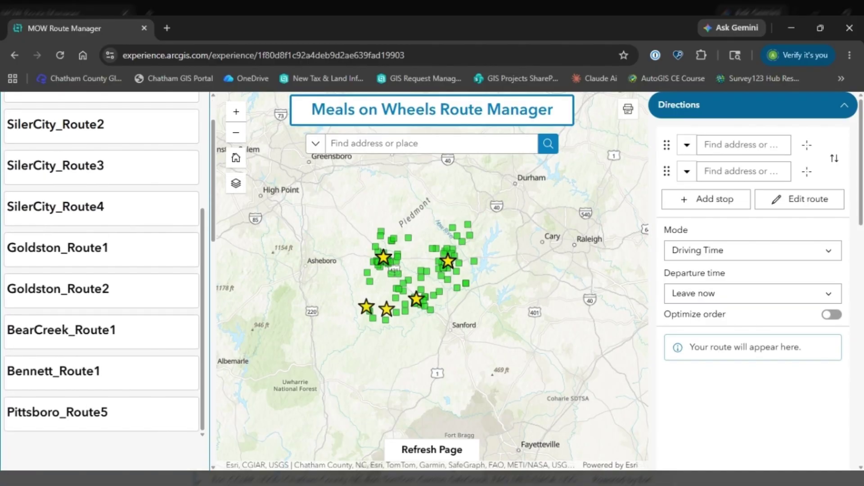
Step: Display only Pittsboro_Route5 on the map and bring up the stop editor's options for creating features
{"action": "left_click", "coordinate": [101, 412]}
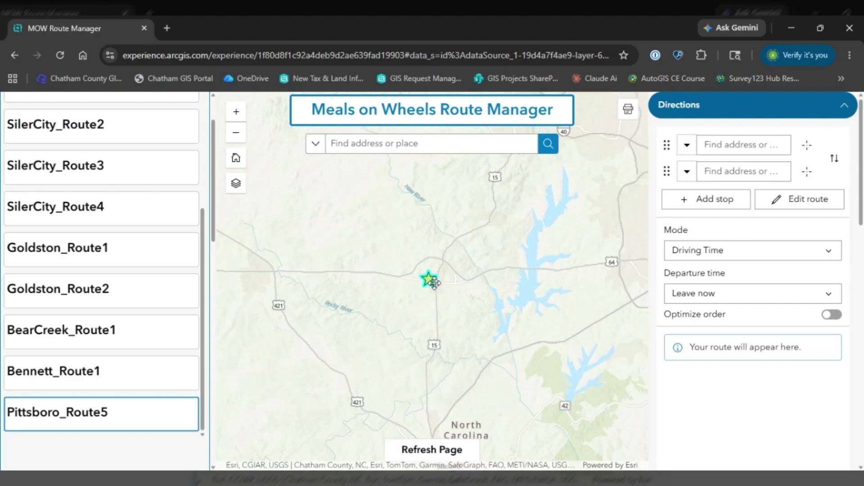
{"action": "scroll", "coordinate": [424, 278], "scroll_direction": "up", "scroll_amount": 3}
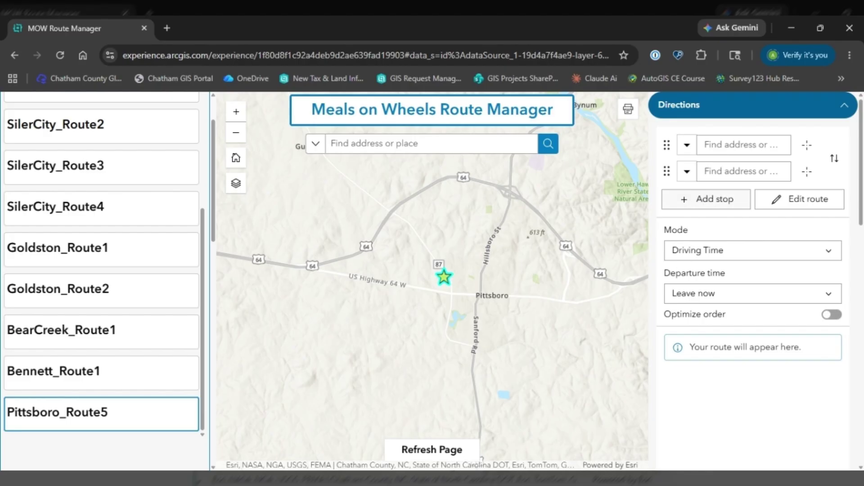
{"action": "left_click", "coordinate": [844, 106]}
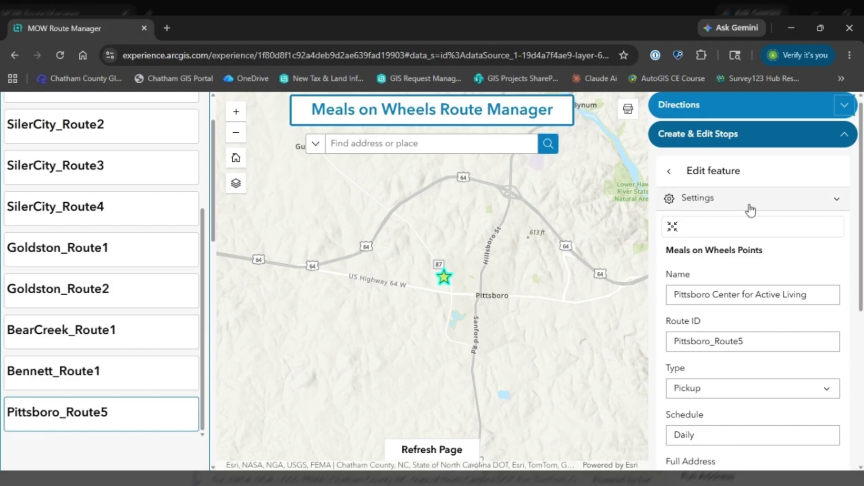
{"action": "scroll", "coordinate": [748, 208], "scroll_direction": "down", "scroll_amount": 1}
{"action": "left_click", "coordinate": [670, 108]}
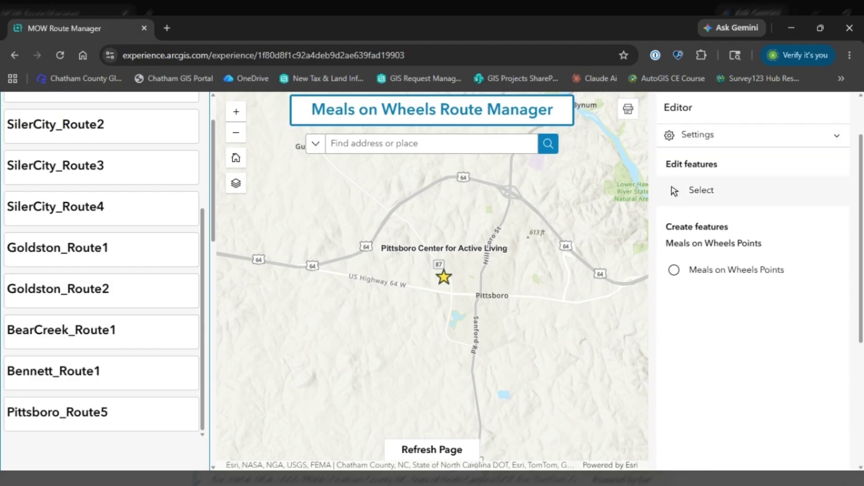
Step: Place a new Meals on Wheels point directly over the existing Pittsboro Center for Active Living pickup point
{"action": "left_click", "coordinate": [692, 271]}
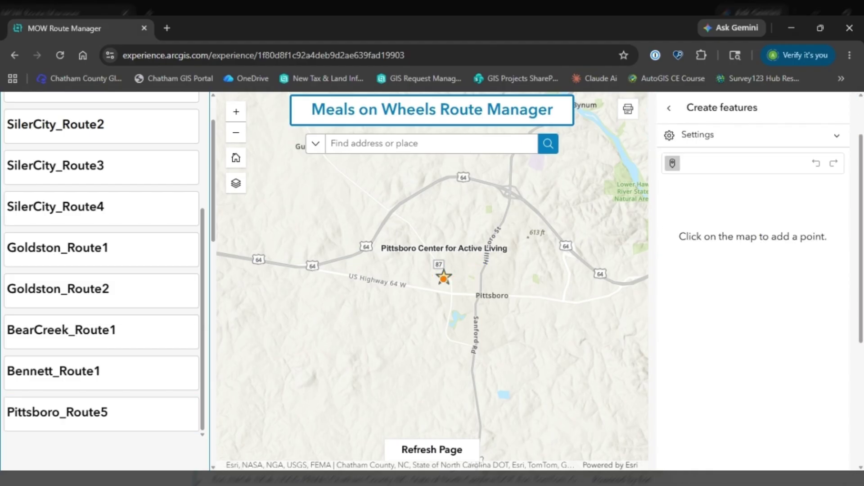
{"action": "scroll", "coordinate": [444, 278], "scroll_direction": "up", "scroll_amount": 5}
{"action": "scroll", "coordinate": [445, 269], "scroll_direction": "up", "scroll_amount": 5}
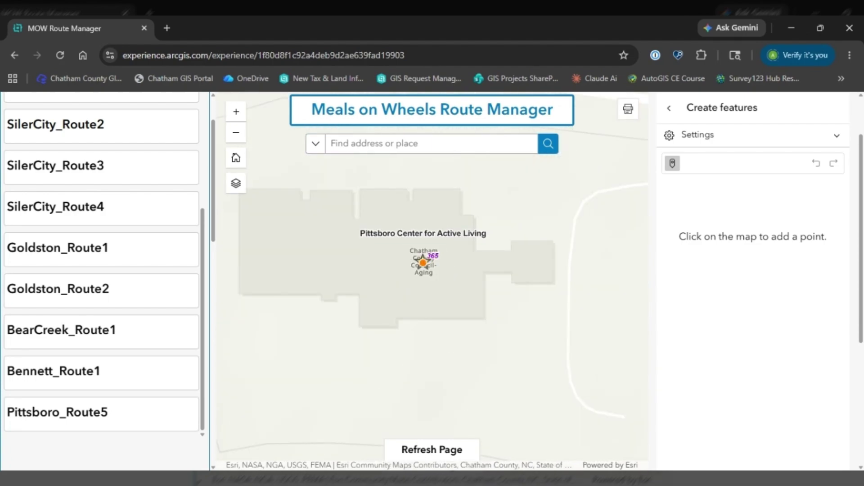
{"action": "scroll", "coordinate": [423, 259], "scroll_direction": "down", "scroll_amount": 3}
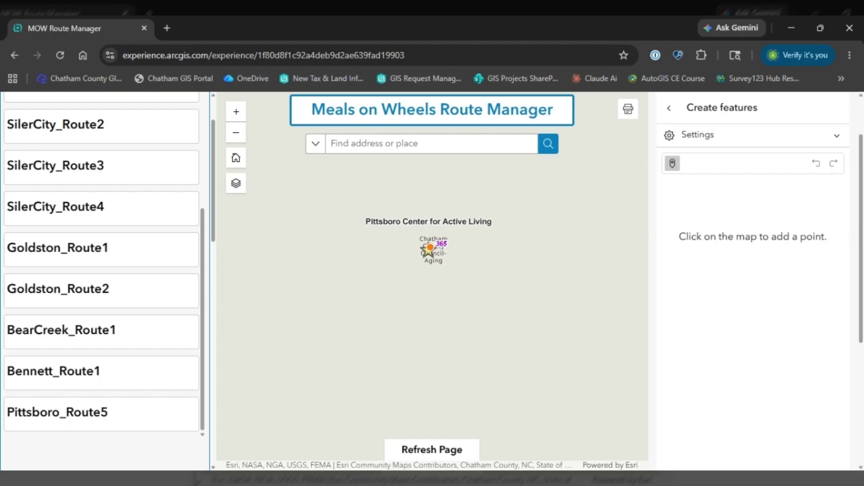
{"action": "left_click", "coordinate": [428, 249]}
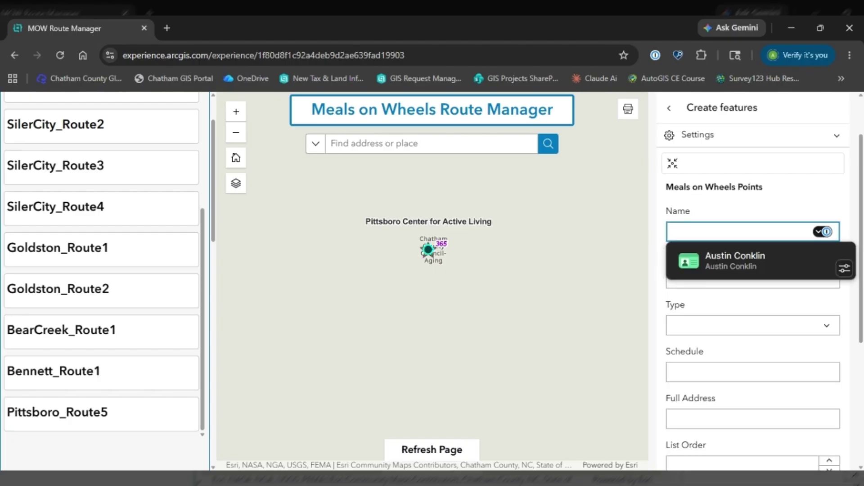
Step: Name the new point Pittsboro Center for Active Living
{"action": "type", "text": "{P"}
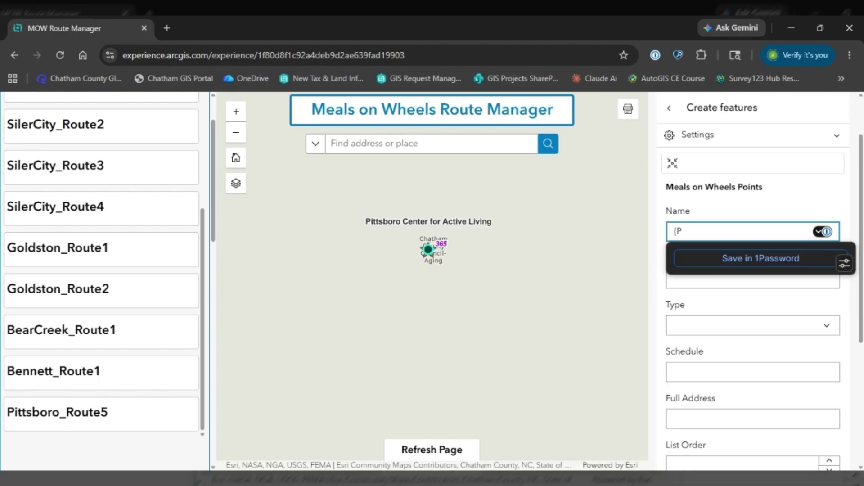
{"action": "key", "text": "BackSpace"}
{"action": "key", "text": "BackSpace"}
{"action": "type", "text": "Pittsboro Center for Active"}
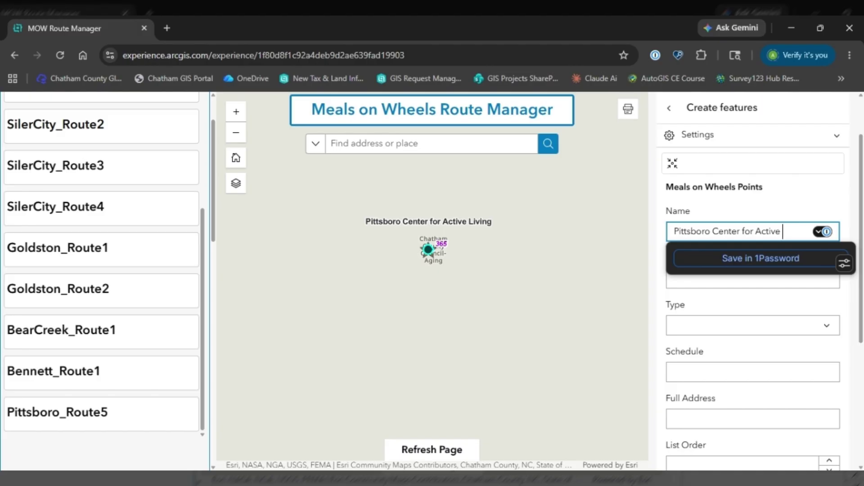
{"action": "type", "text": " Living"}
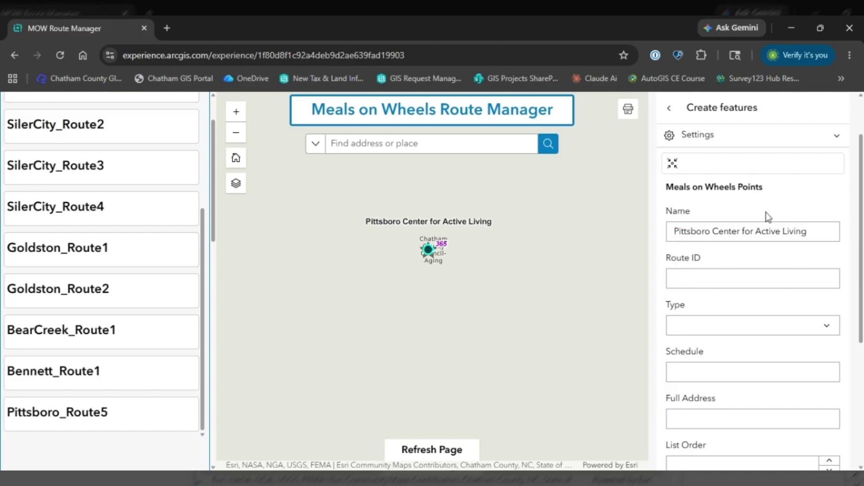
Step: Assign the new point to route ID Pittsboro_Route5 and set its type to Drop Off
{"action": "left_click", "coordinate": [734, 278]}
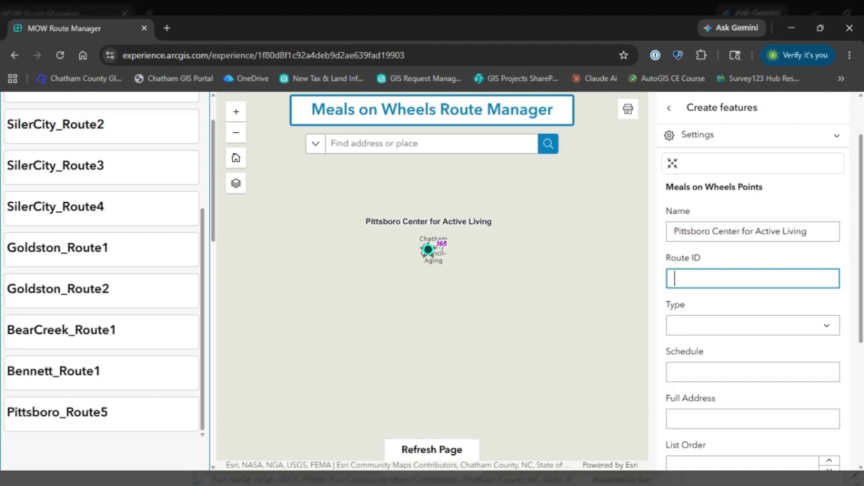
{"action": "type", "text": "Pittsboro_Route"}
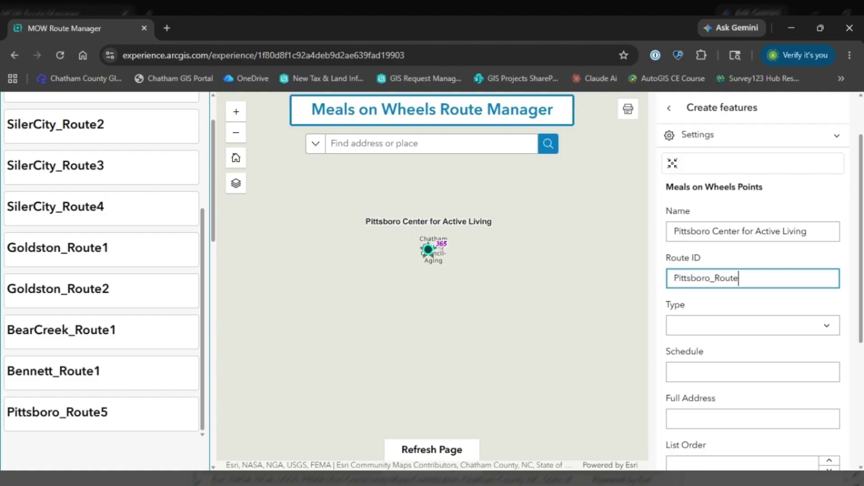
{"action": "type", "text": "5"}
{"action": "left_click", "coordinate": [827, 328]}
{"action": "left_click", "coordinate": [827, 330]}
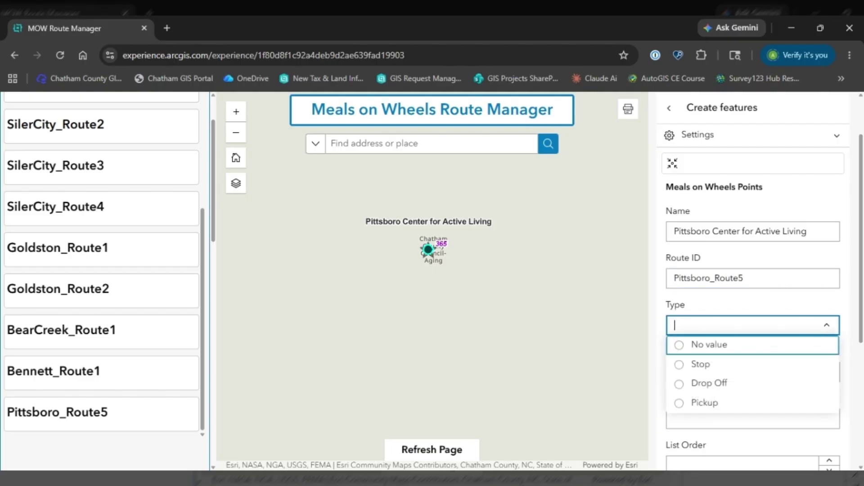
{"action": "left_click", "coordinate": [684, 383]}
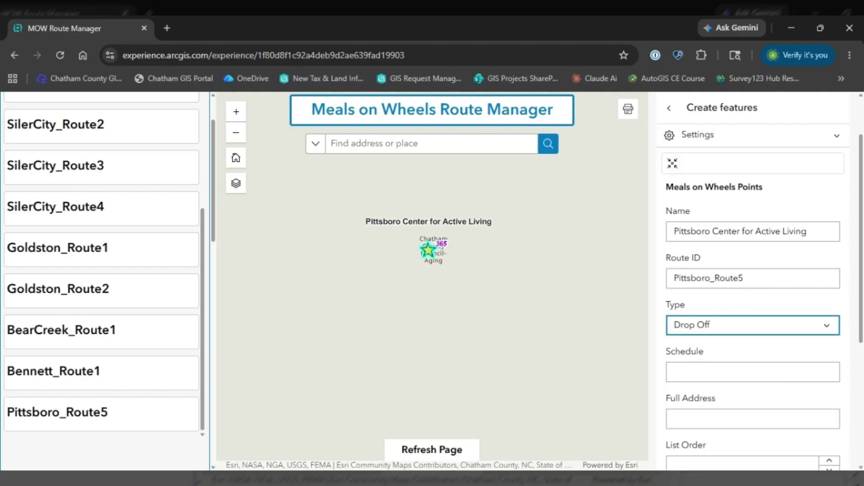
Step: Set the drop-off point's schedule to Daily and its list order to 100, leaving the full address blank
{"action": "scroll", "coordinate": [736, 308], "scroll_direction": "down", "scroll_amount": 3}
{"action": "left_click", "coordinate": [753, 245]}
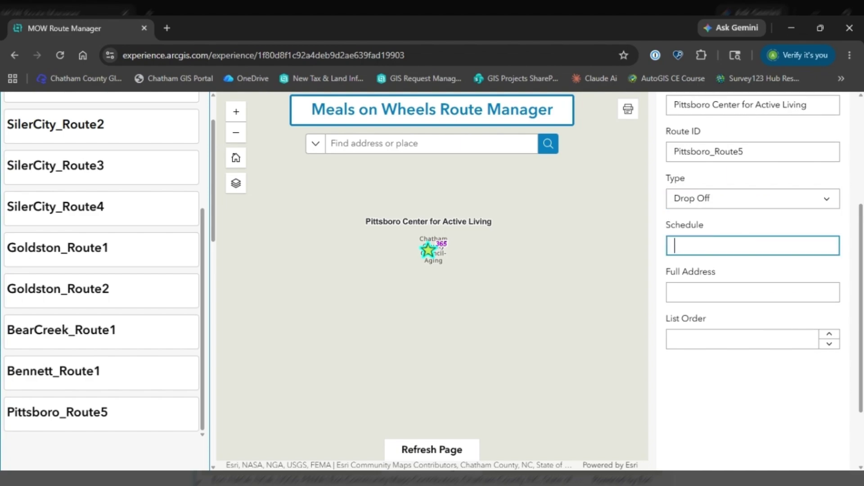
{"action": "type", "text": "Daily"}
{"action": "left_click", "coordinate": [742, 339]}
{"action": "type", "text": "100"}
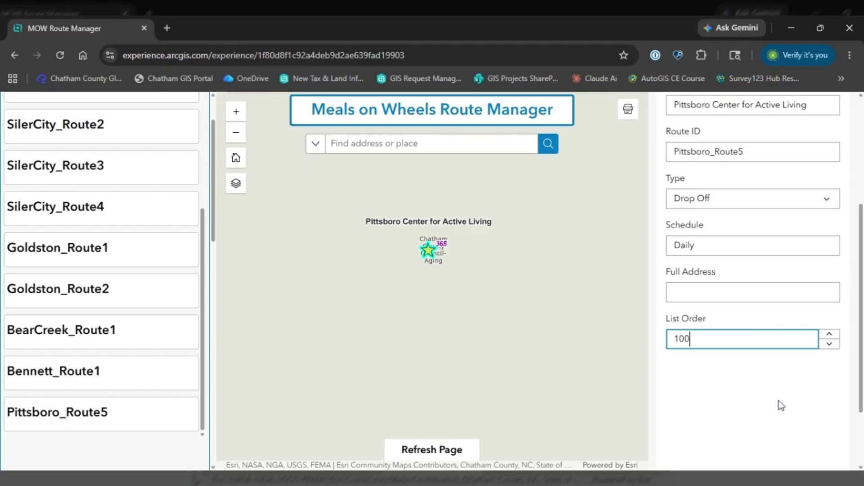
Step: Review the drop-off point's attributes and create the point for Pittsboro_Route5
{"action": "scroll", "coordinate": [781, 405], "scroll_direction": "up", "scroll_amount": 5}
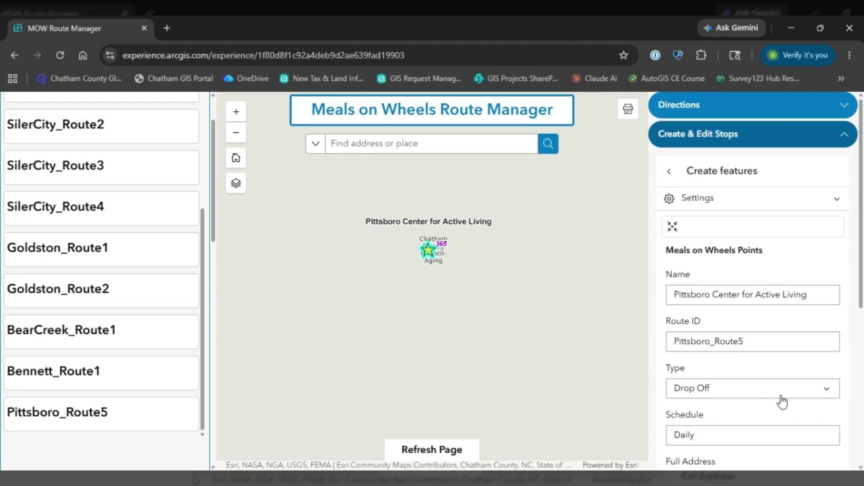
{"action": "scroll", "coordinate": [783, 401], "scroll_direction": "down", "scroll_amount": 2}
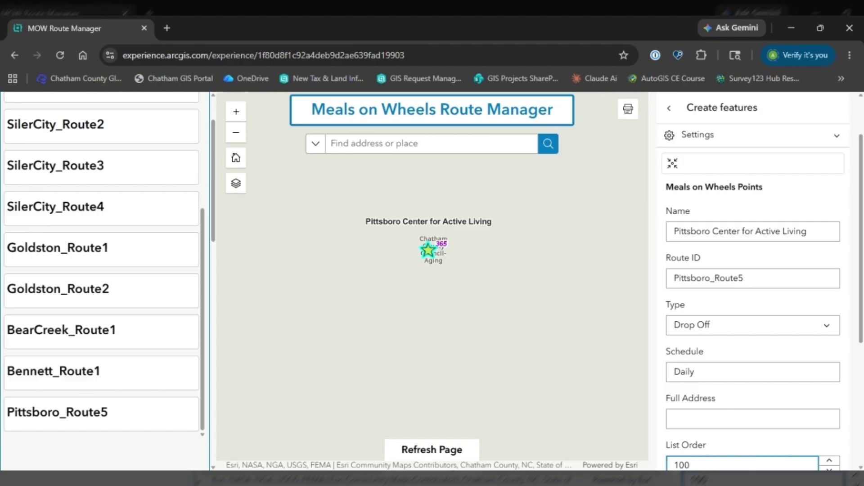
{"action": "scroll", "coordinate": [791, 257], "scroll_direction": "down", "scroll_amount": 3}
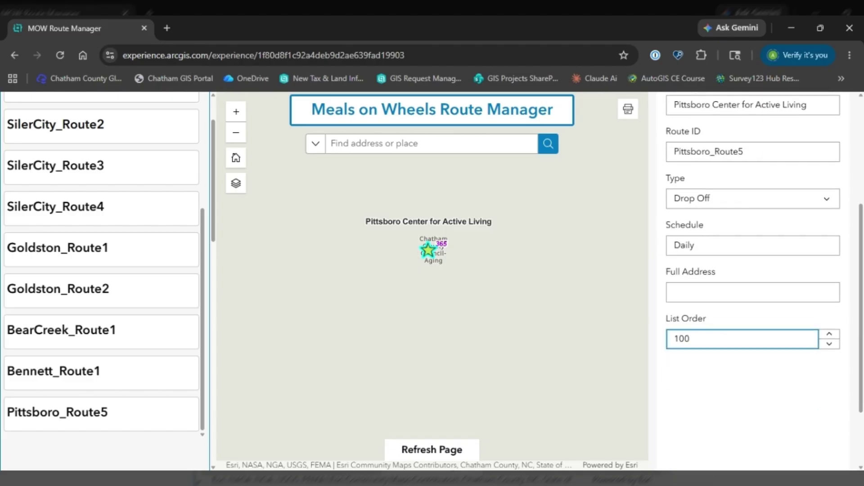
{"action": "scroll", "coordinate": [757, 370], "scroll_direction": "down", "scroll_amount": 2}
{"action": "left_click", "coordinate": [762, 446]}
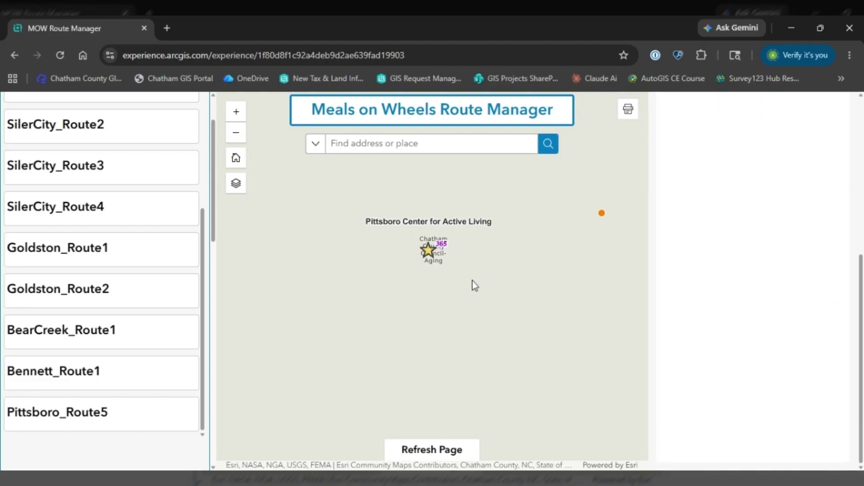
Step: Refresh the route manager and select Pittsboro_Route5 in the route list to show its points
{"action": "left_click", "coordinate": [441, 449]}
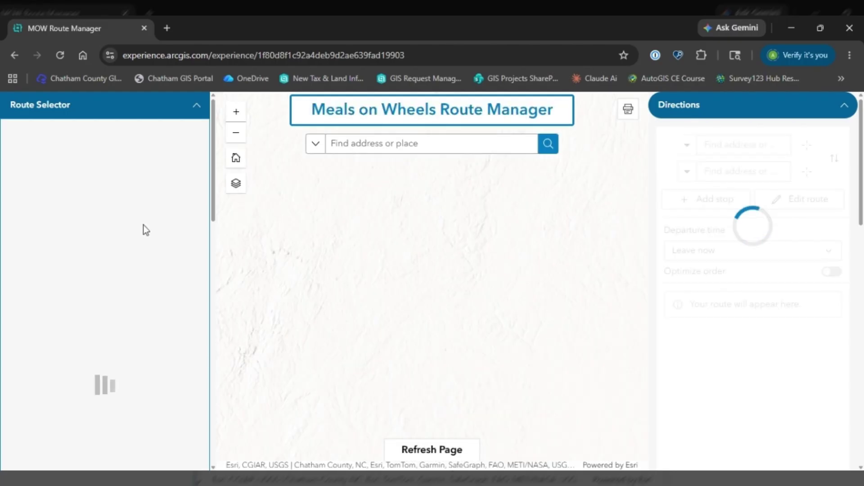
{"action": "scroll", "coordinate": [129, 258], "scroll_direction": "down", "scroll_amount": 4}
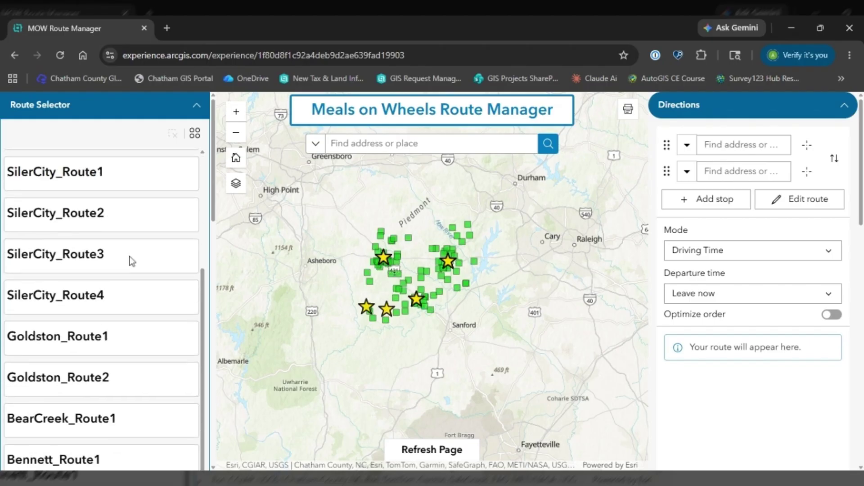
{"action": "scroll", "coordinate": [118, 347], "scroll_direction": "down", "scroll_amount": 5}
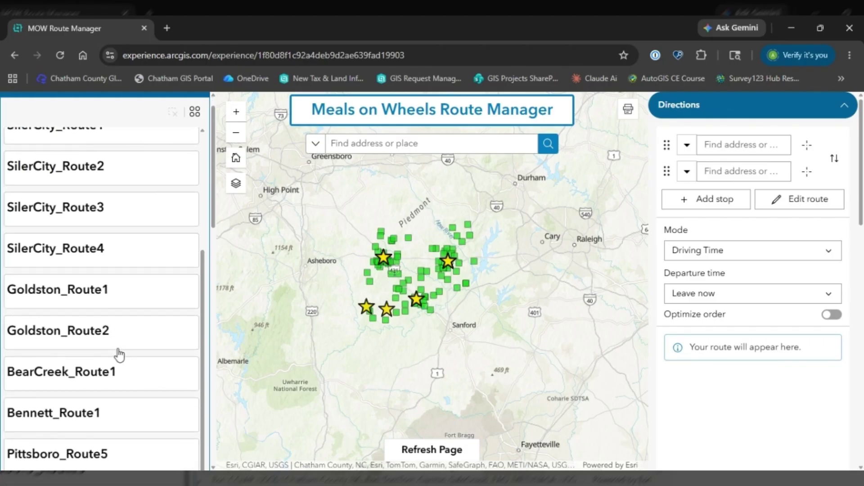
{"action": "left_click", "coordinate": [104, 284]}
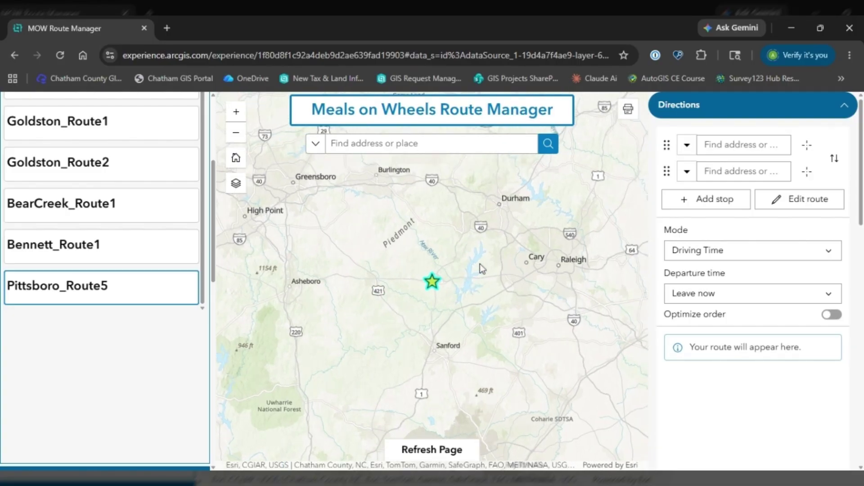
Step: Look closely at the delivery stops on the map and restore the default map extent
{"action": "scroll", "coordinate": [135, 380], "scroll_direction": "down", "scroll_amount": 5}
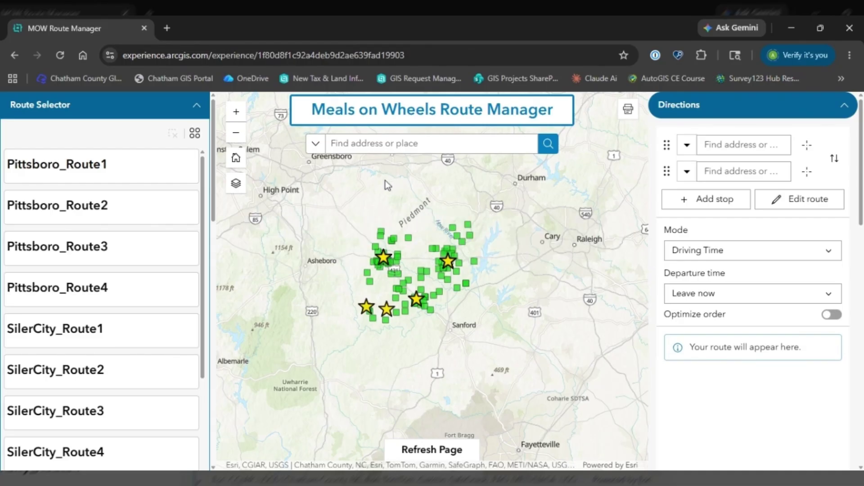
{"action": "scroll", "coordinate": [356, 240], "scroll_direction": "down", "scroll_amount": 5}
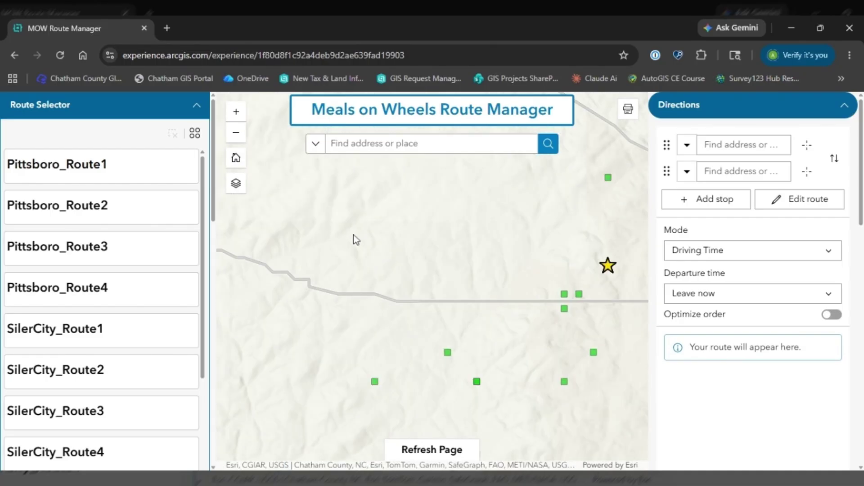
{"action": "left_click", "coordinate": [236, 157]}
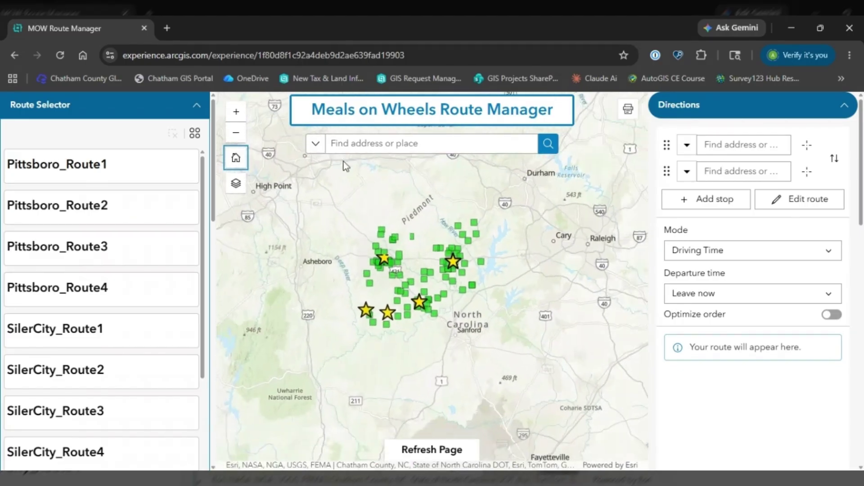
Step: Examine the map's layer list, including the sublayers of LandReference, and close it
{"action": "left_click", "coordinate": [236, 183]}
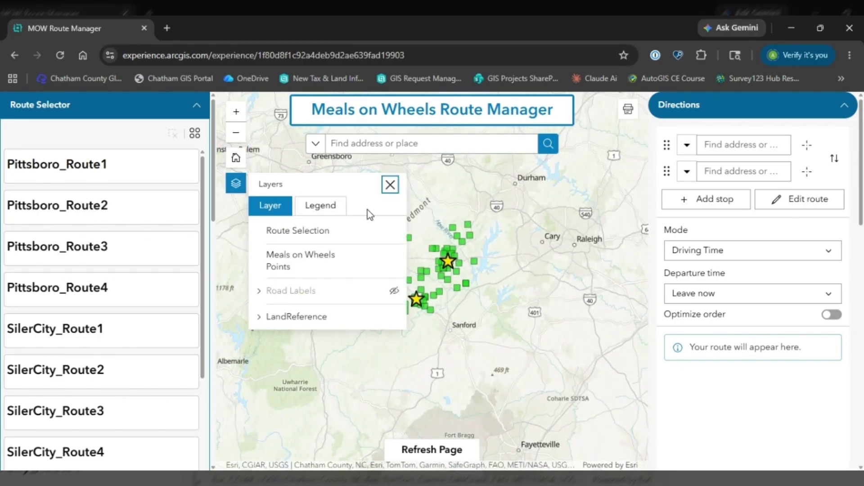
{"action": "left_click", "coordinate": [260, 318]}
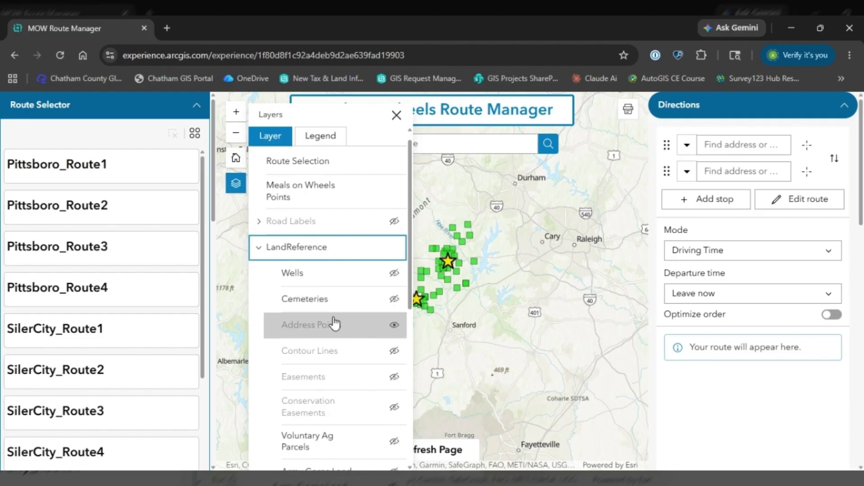
{"action": "scroll", "coordinate": [334, 324], "scroll_direction": "down", "scroll_amount": 7}
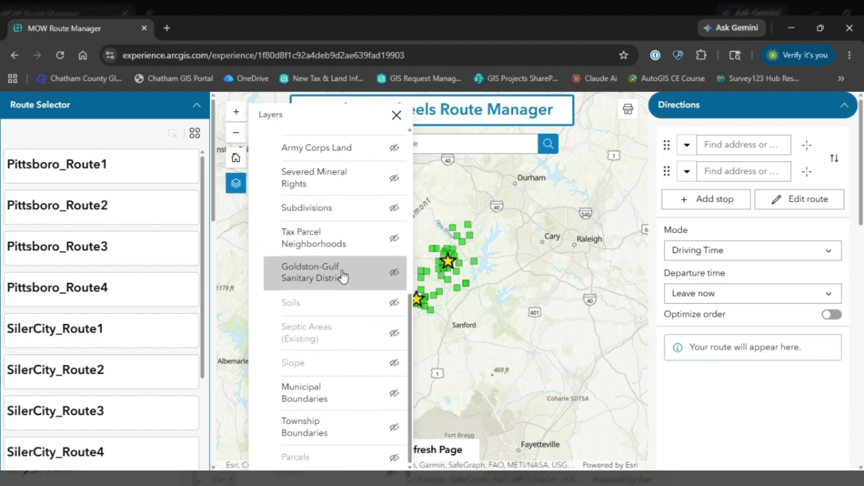
{"action": "scroll", "coordinate": [382, 352], "scroll_direction": "up", "scroll_amount": 3}
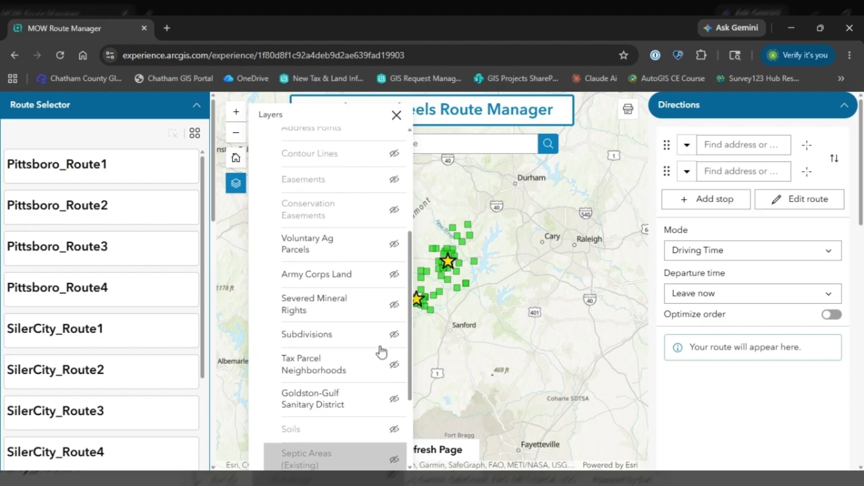
{"action": "scroll", "coordinate": [343, 332], "scroll_direction": "up", "scroll_amount": 5}
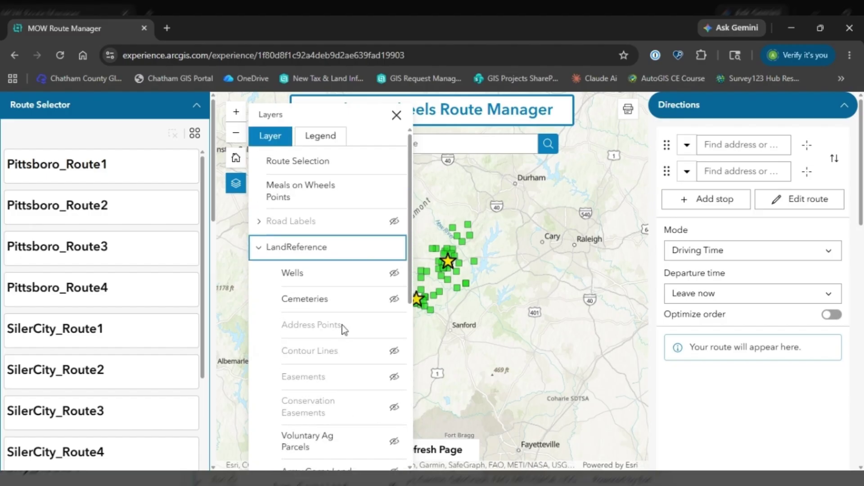
{"action": "left_click", "coordinate": [396, 116]}
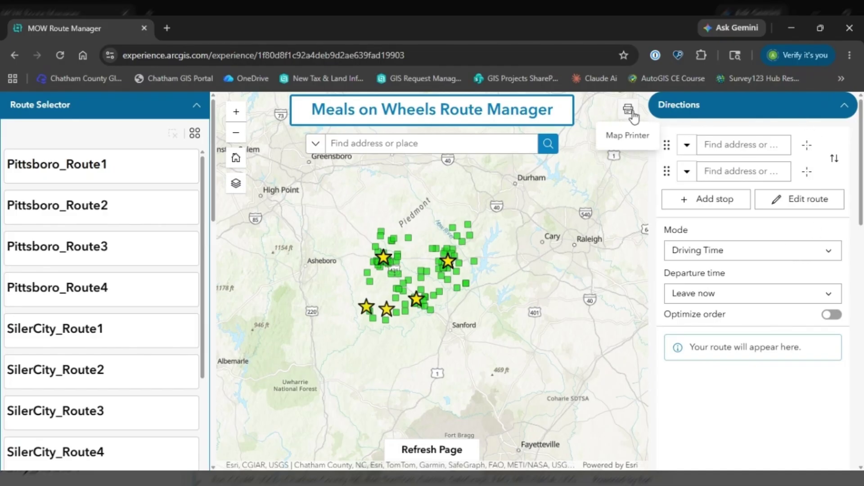
{"action": "scroll", "coordinate": [391, 264], "scroll_direction": "up", "scroll_amount": 2}
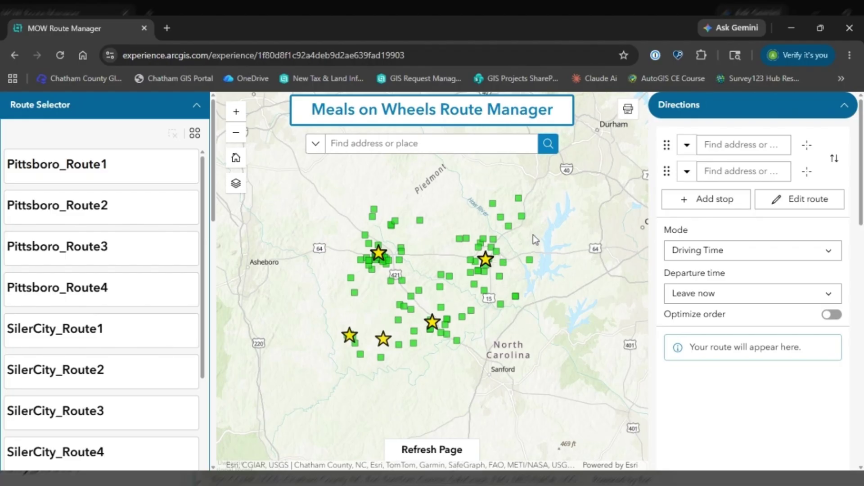
Step: Print the route map using the 8.5 X 11 Landscape template with the print area shown on the map
{"action": "left_click", "coordinate": [628, 109]}
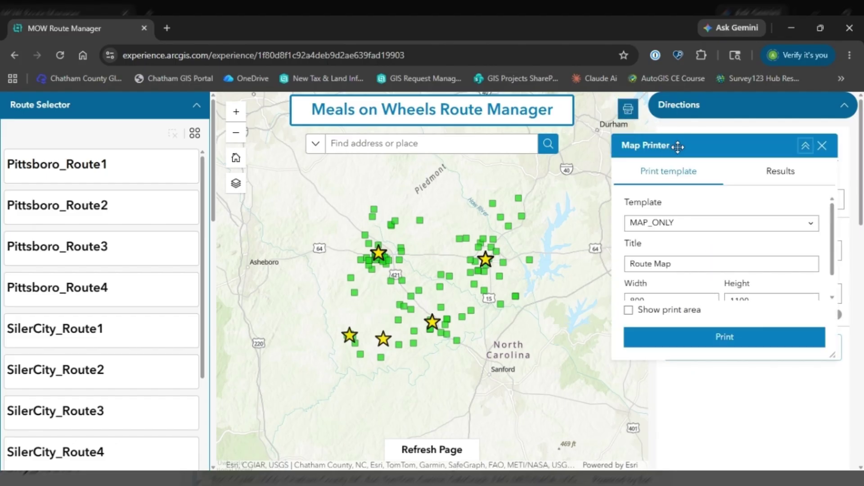
{"action": "left_click", "coordinate": [750, 223]}
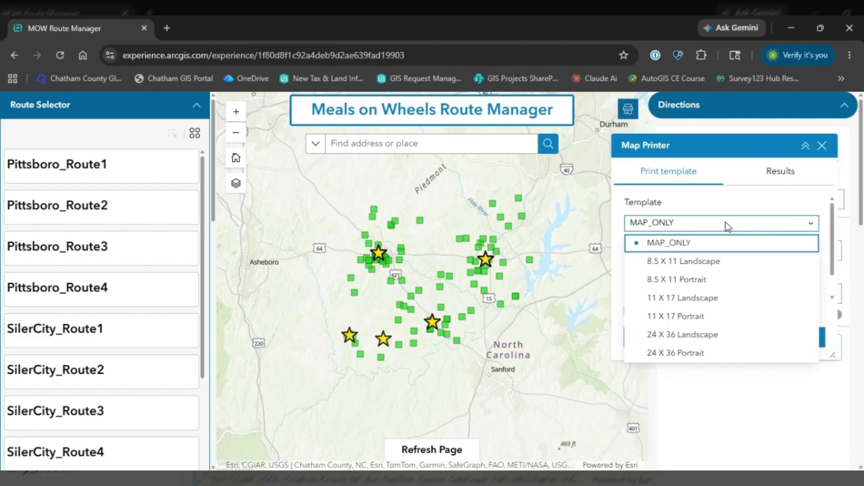
{"action": "left_click", "coordinate": [720, 262]}
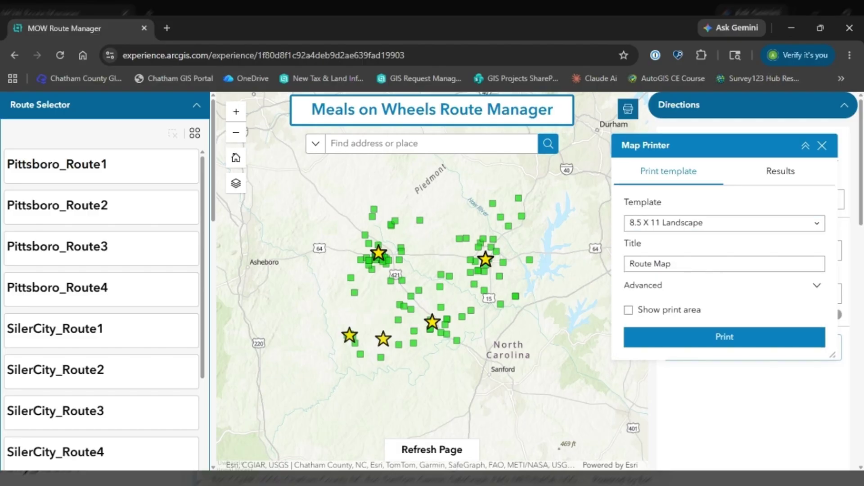
{"action": "left_click", "coordinate": [628, 310]}
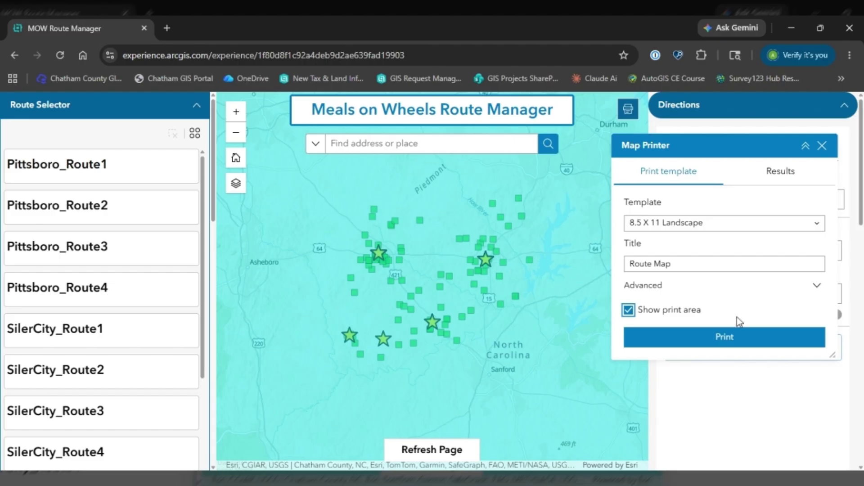
{"action": "left_click", "coordinate": [719, 341]}
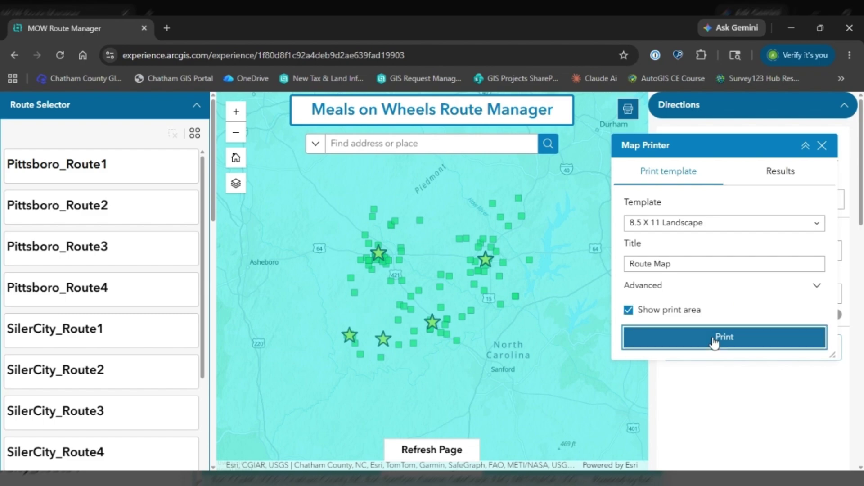
Step: Open the Route Map PDF from the print results and review its map and legend
{"action": "left_click", "coordinate": [781, 173]}
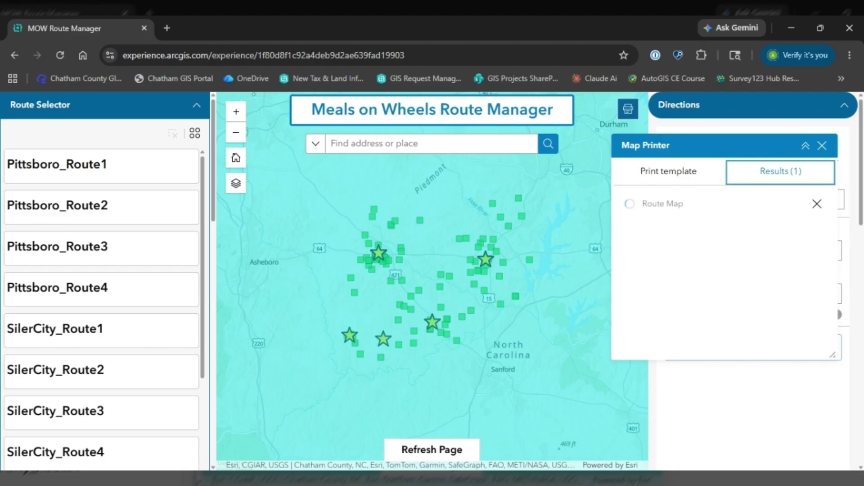
{"action": "left_click", "coordinate": [665, 206]}
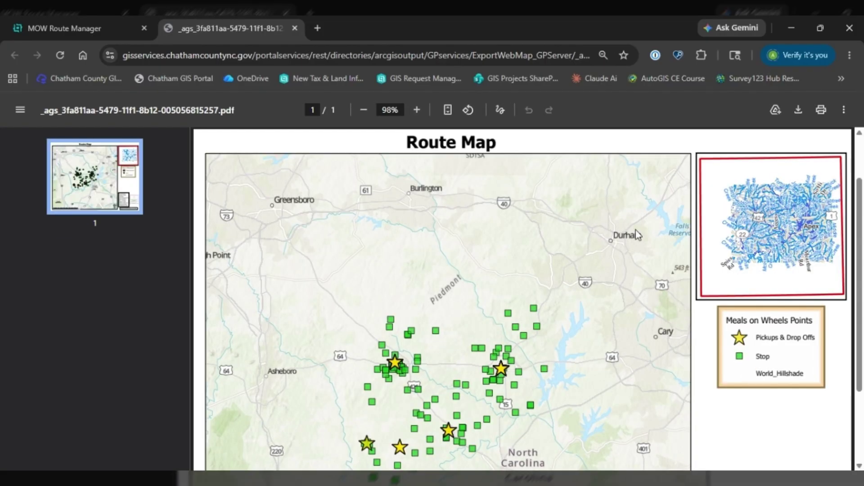
{"action": "left_click_drag", "start_coordinate": [859, 218], "coordinate": [861, 284]}
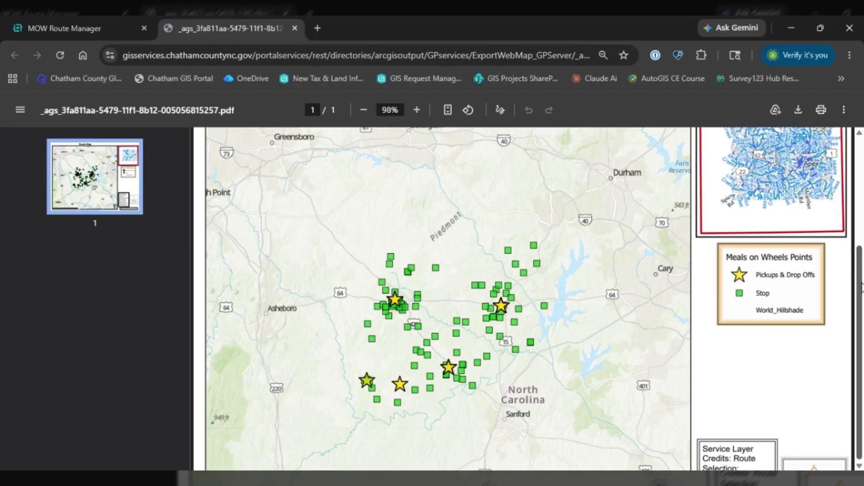